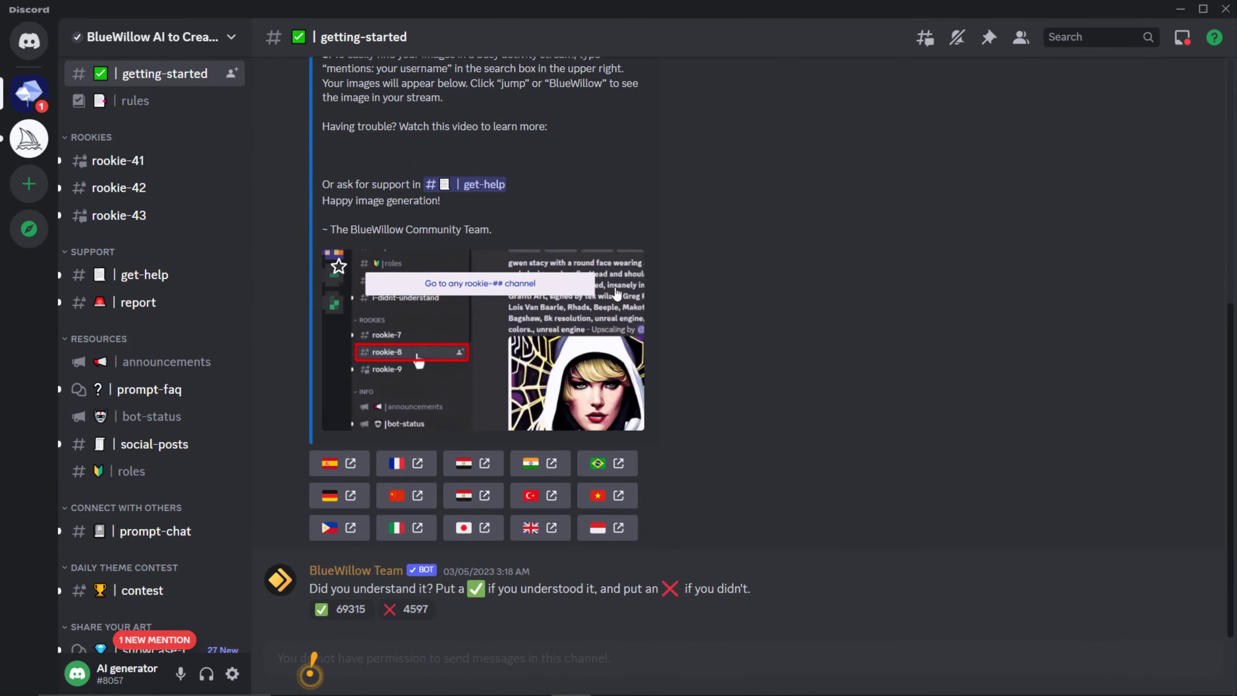
{"action": "scroll", "coordinate": [637, 291], "scroll_direction": "up", "scroll_amount": 10}
{"action": "scroll", "coordinate": [637, 291], "scroll_direction": "down", "scroll_amount": 8}
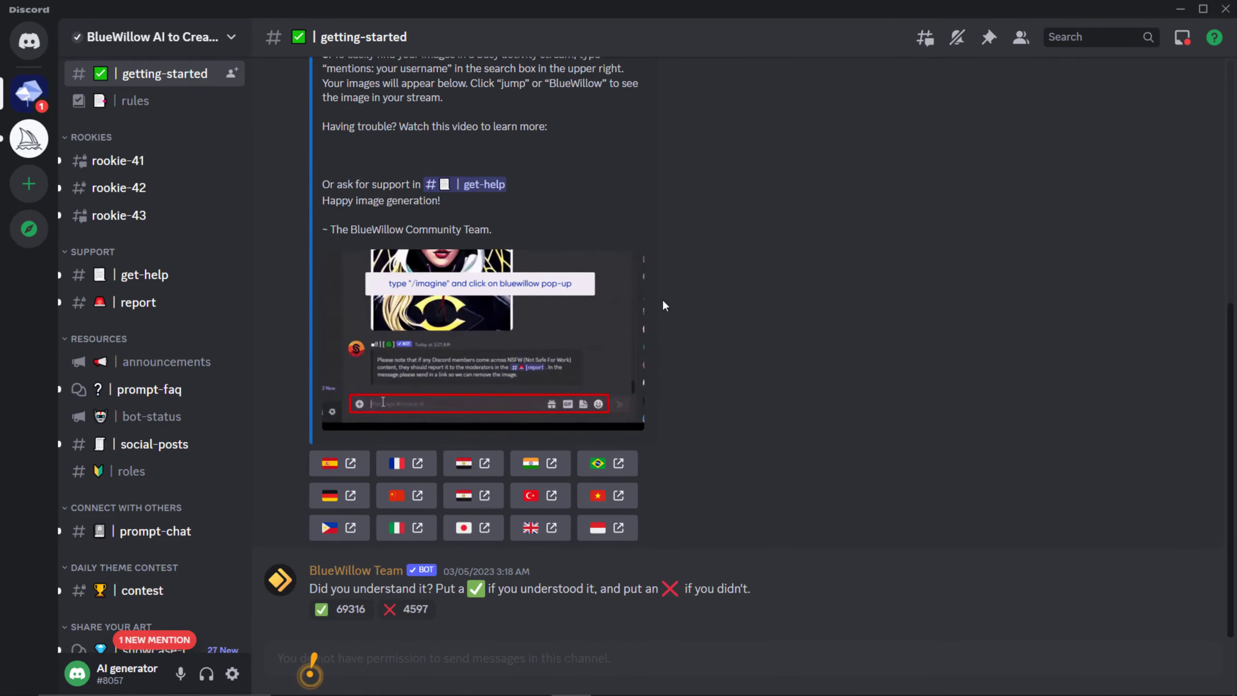
- Open #rookie-42 and scroll down to its newest image posts, such as the juicy steak grid
{"action": "left_click", "coordinate": [120, 427]}
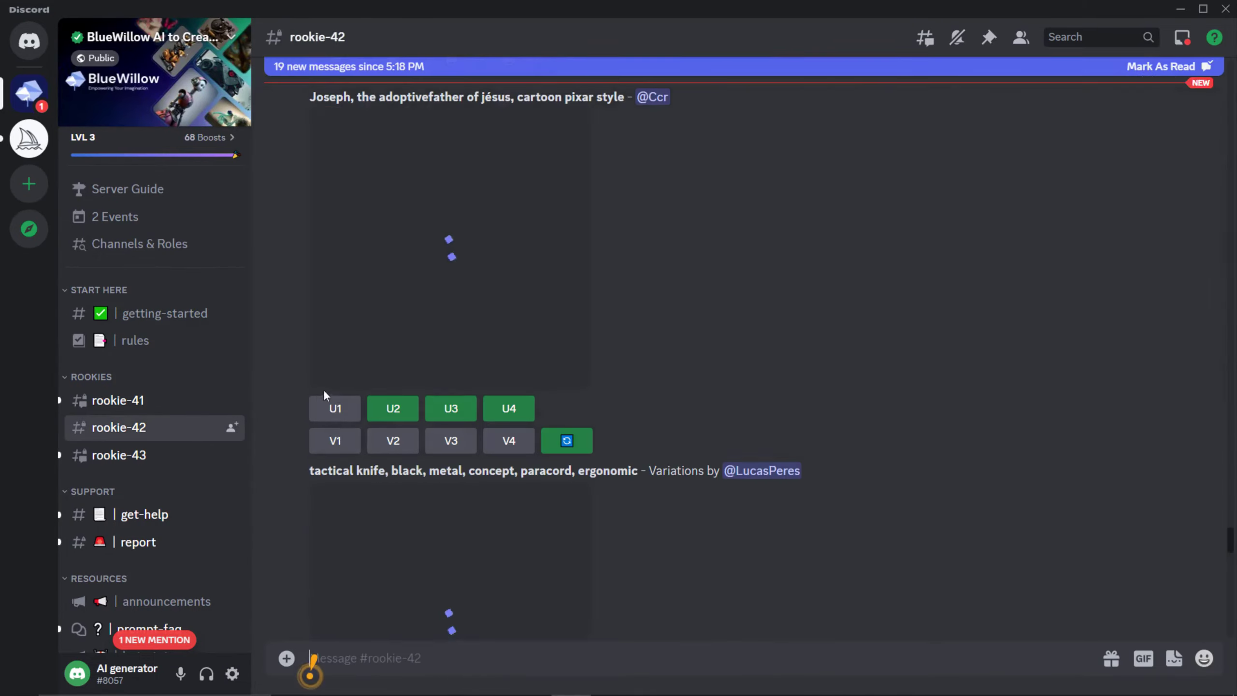
{"action": "scroll", "coordinate": [619, 456], "scroll_direction": "down", "scroll_amount": 15}
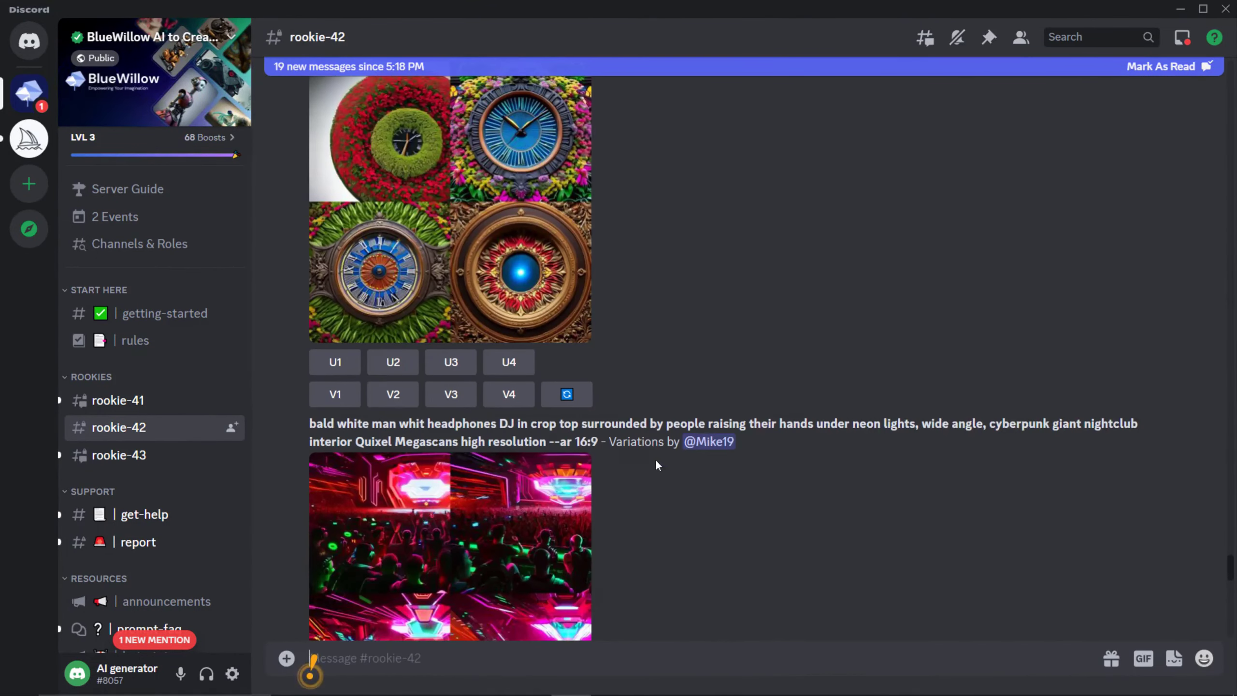
{"action": "scroll", "coordinate": [564, 438], "scroll_direction": "down", "scroll_amount": 20}
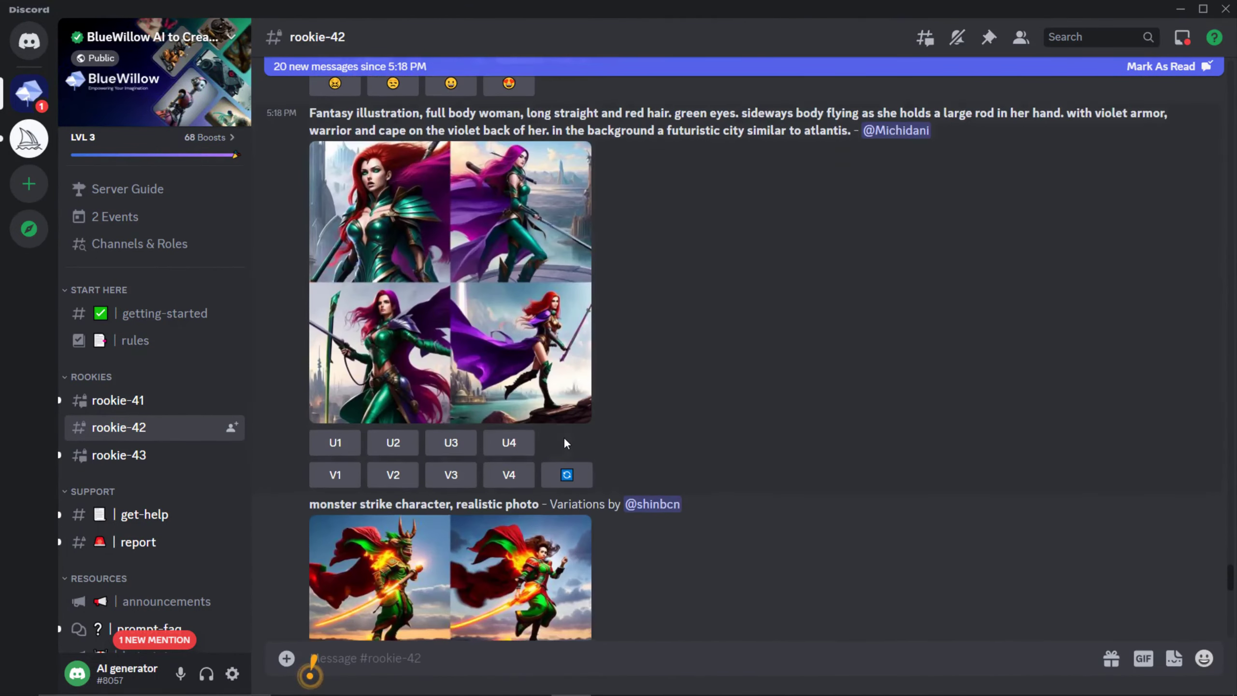
{"action": "scroll", "coordinate": [563, 437], "scroll_direction": "down", "scroll_amount": 15}
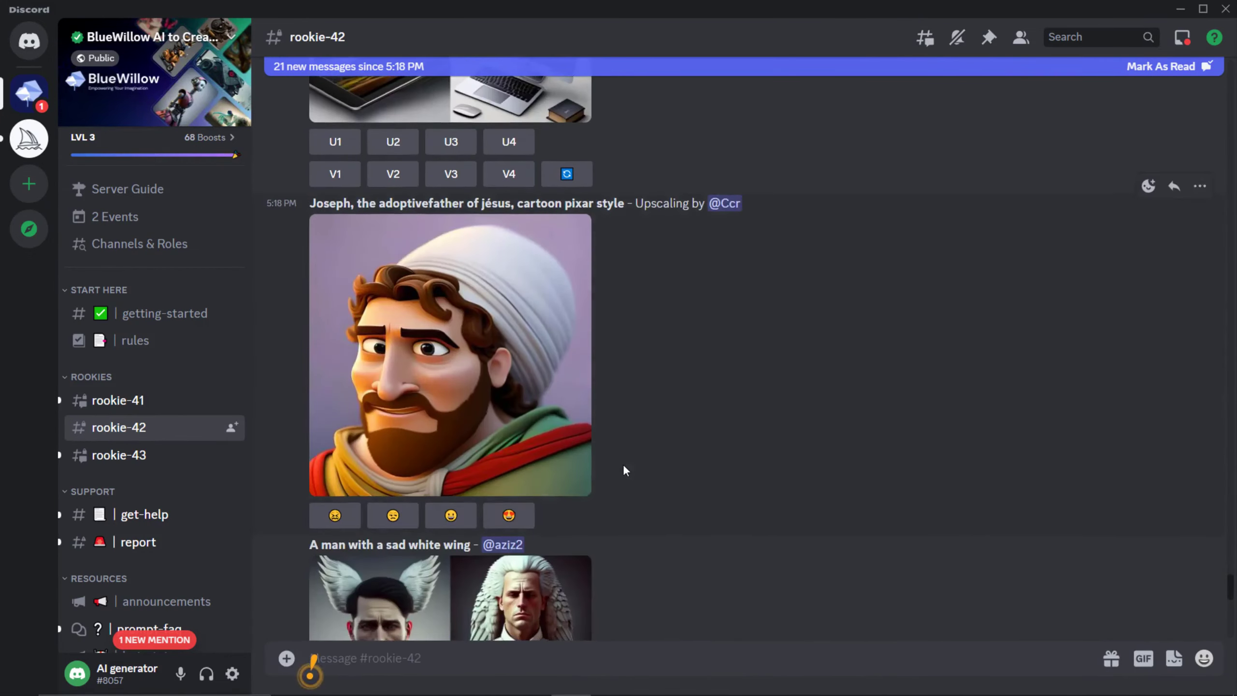
{"action": "scroll", "coordinate": [613, 475], "scroll_direction": "down", "scroll_amount": 20}
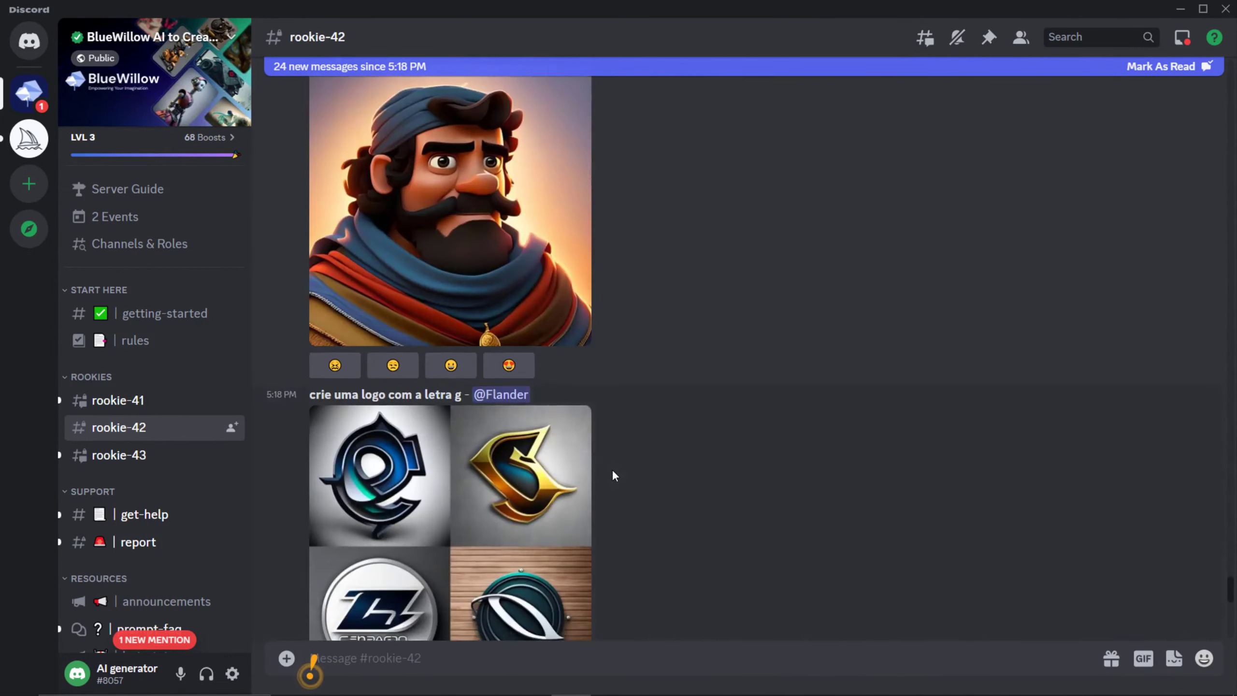
{"action": "left_click_drag", "start_coordinate": [1228, 596], "coordinate": [1229, 612]}
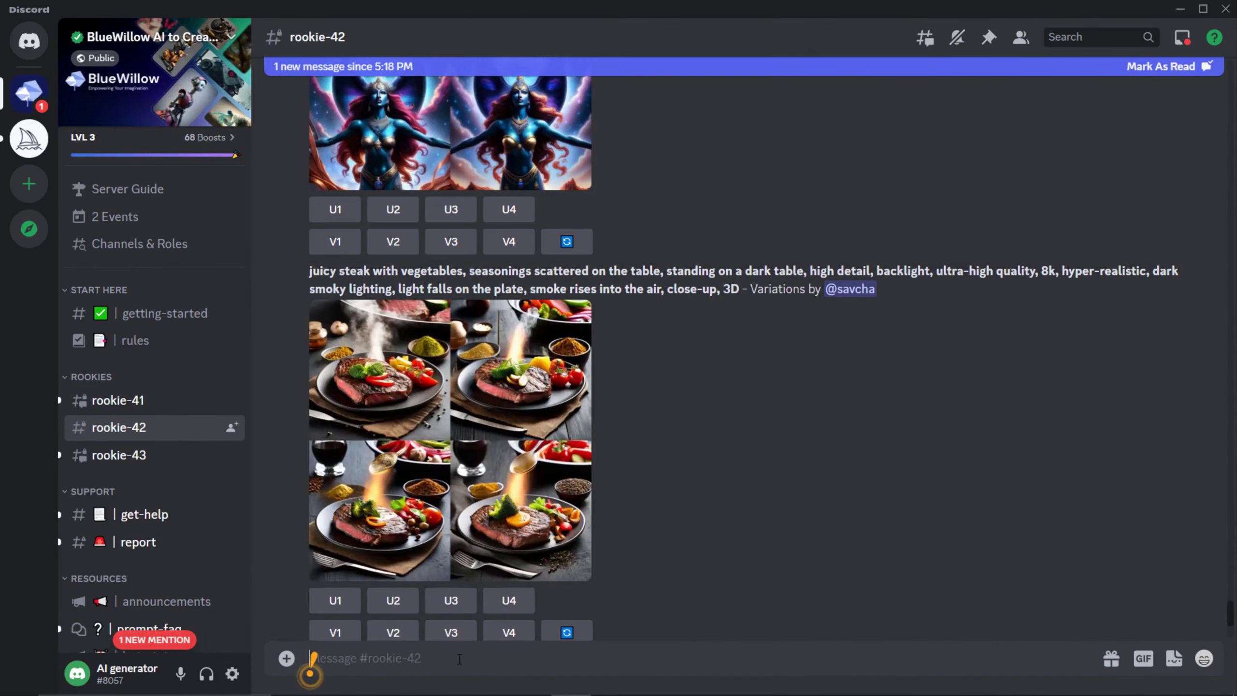
- Send an /imagine prompt for a beautiful woman in a boat at sunset to BlueWillow
{"action": "type", "text": "/"}
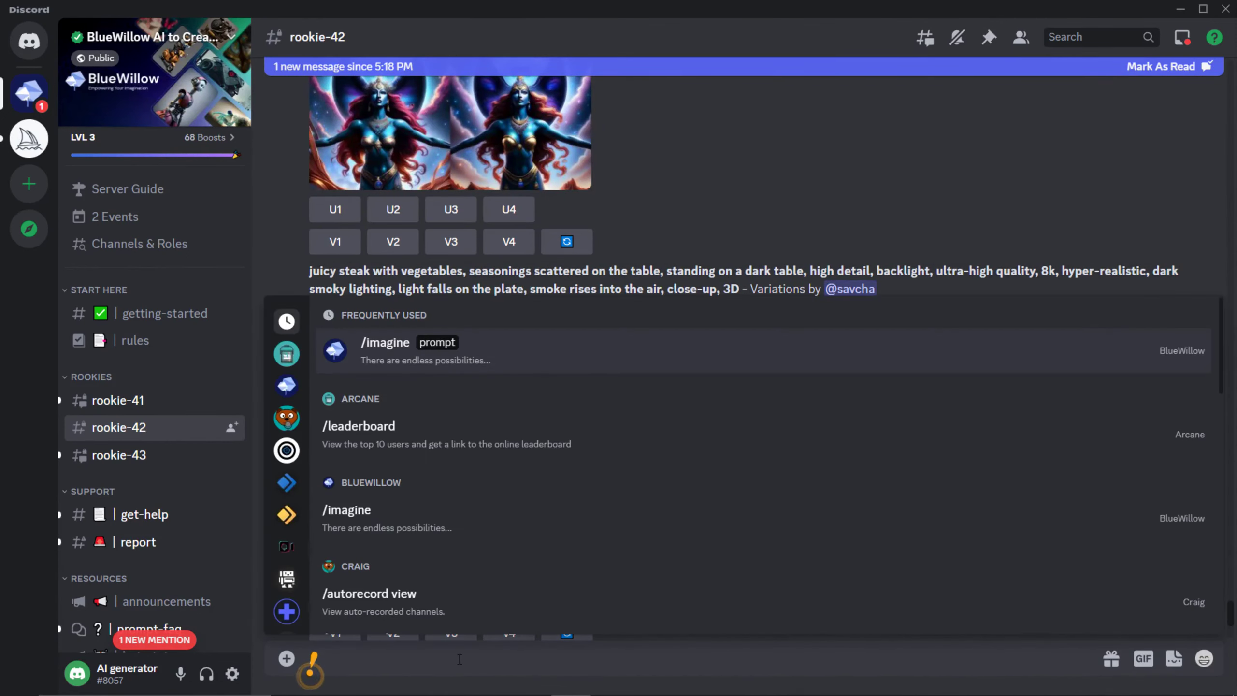
{"action": "key", "text": "Return"}
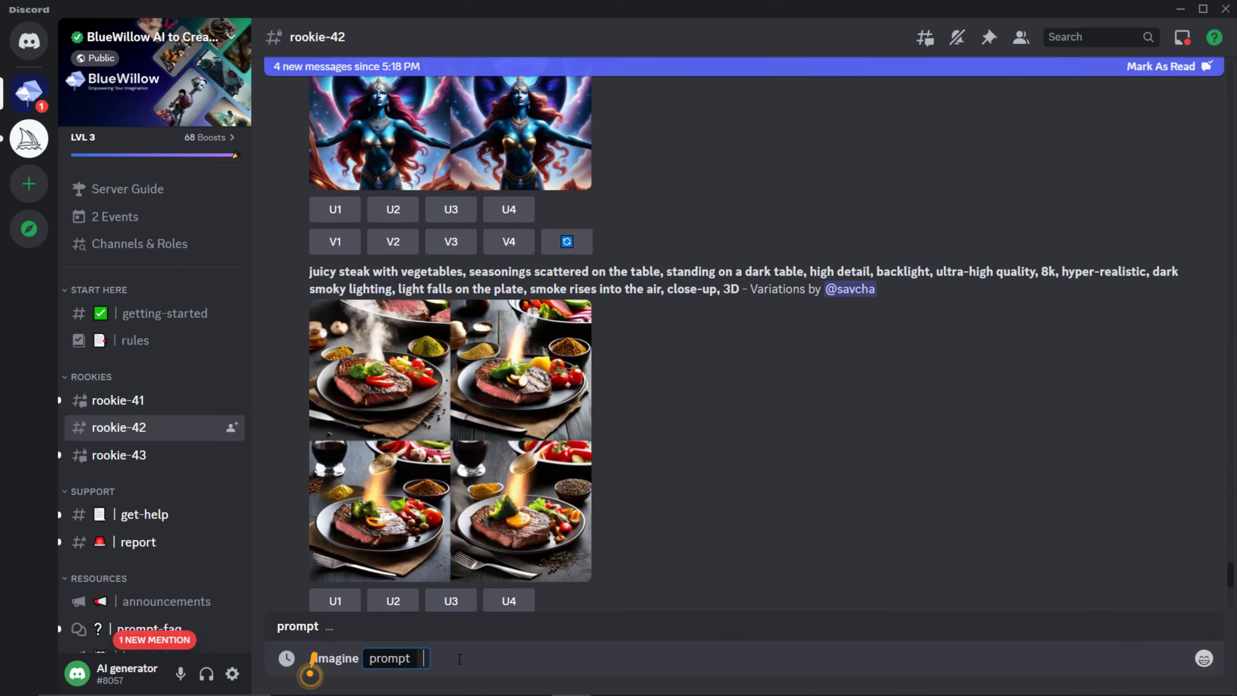
{"action": "type", "text": "A beautiful woman is sitting in a boat walking in a river and around the river there are many beautiful flowers and herbs and the sun is setting--ar 3:2--v 5"}
{"action": "key", "text": "Return"}
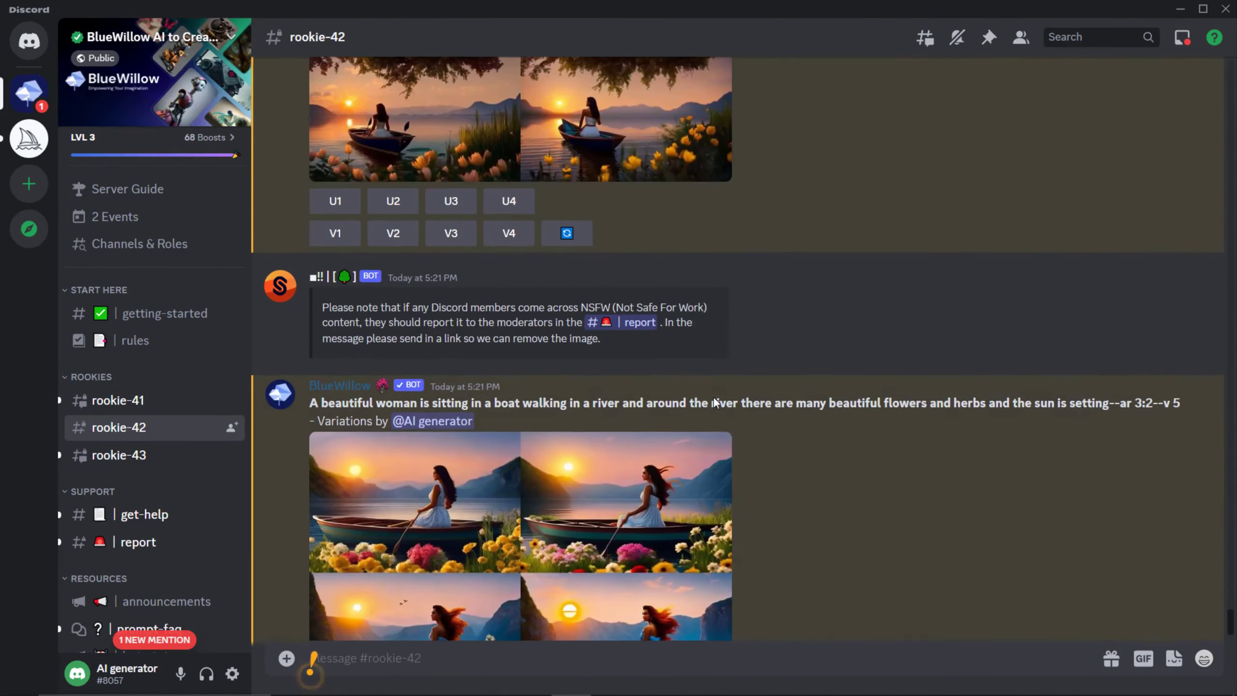
- Preview the two boat grids and the new variations grid at full size
{"action": "scroll", "coordinate": [713, 398], "scroll_direction": "up", "scroll_amount": 5}
{"action": "left_click", "coordinate": [713, 397]}
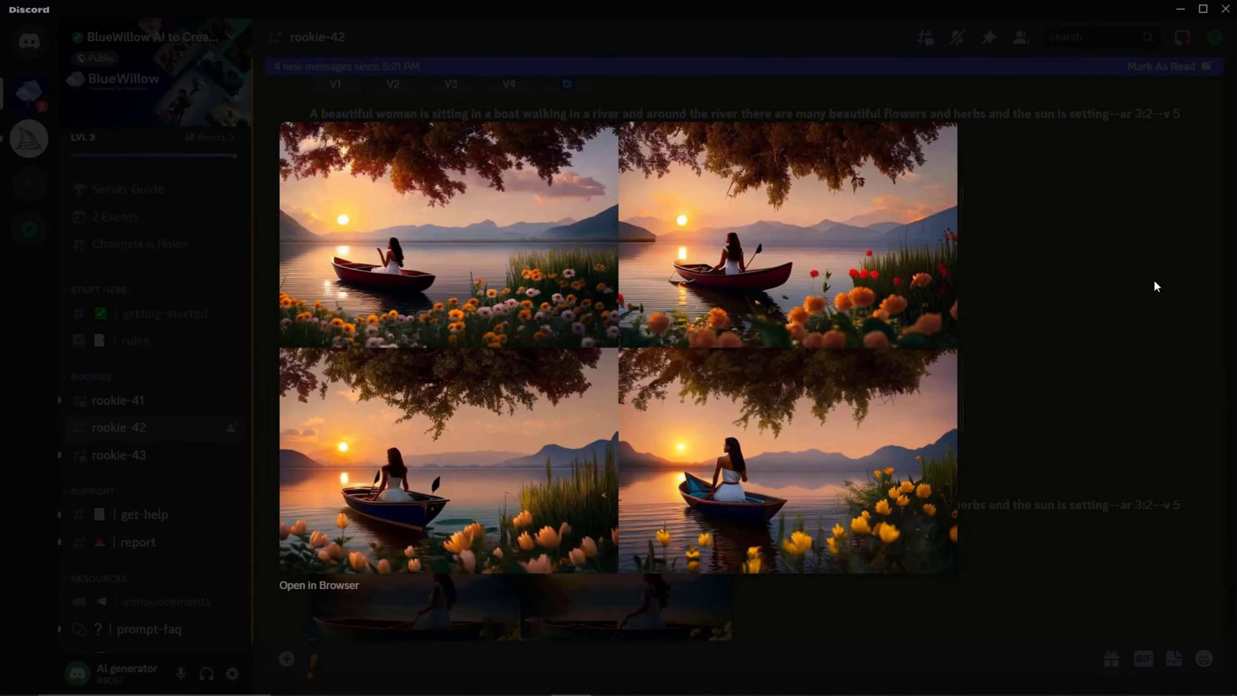
{"action": "left_click", "coordinate": [1138, 290]}
{"action": "scroll", "coordinate": [1135, 341], "scroll_direction": "down", "scroll_amount": 3}
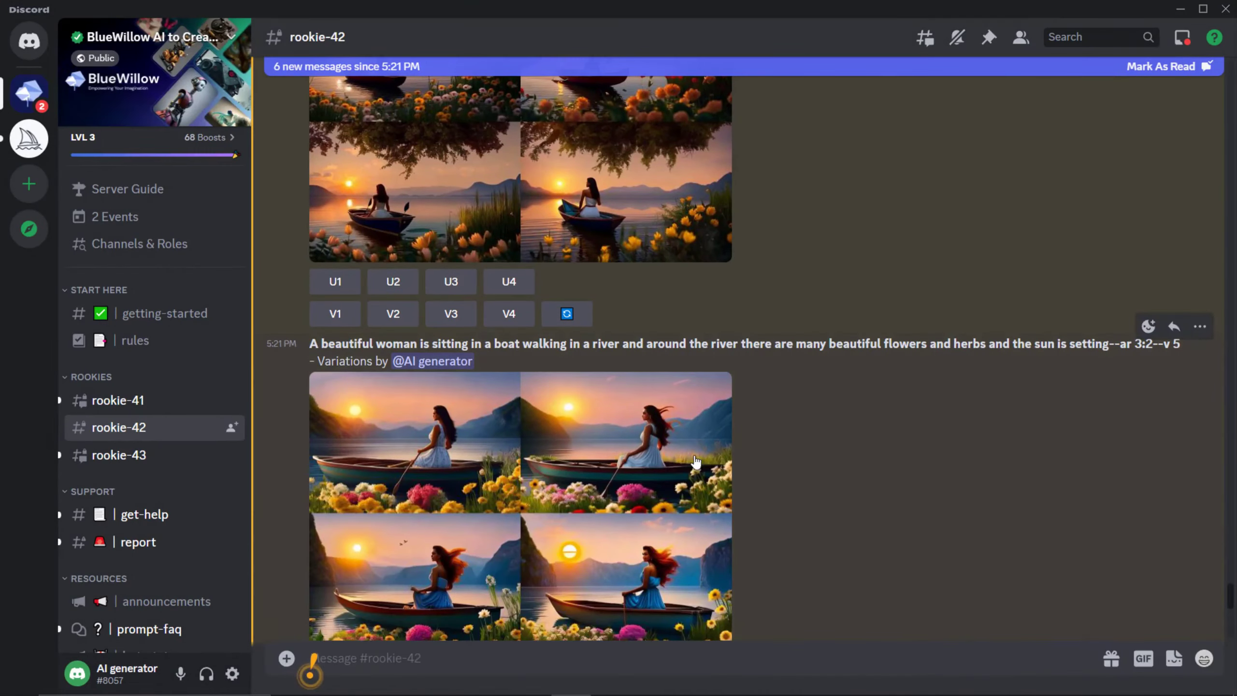
{"action": "left_click", "coordinate": [521, 502]}
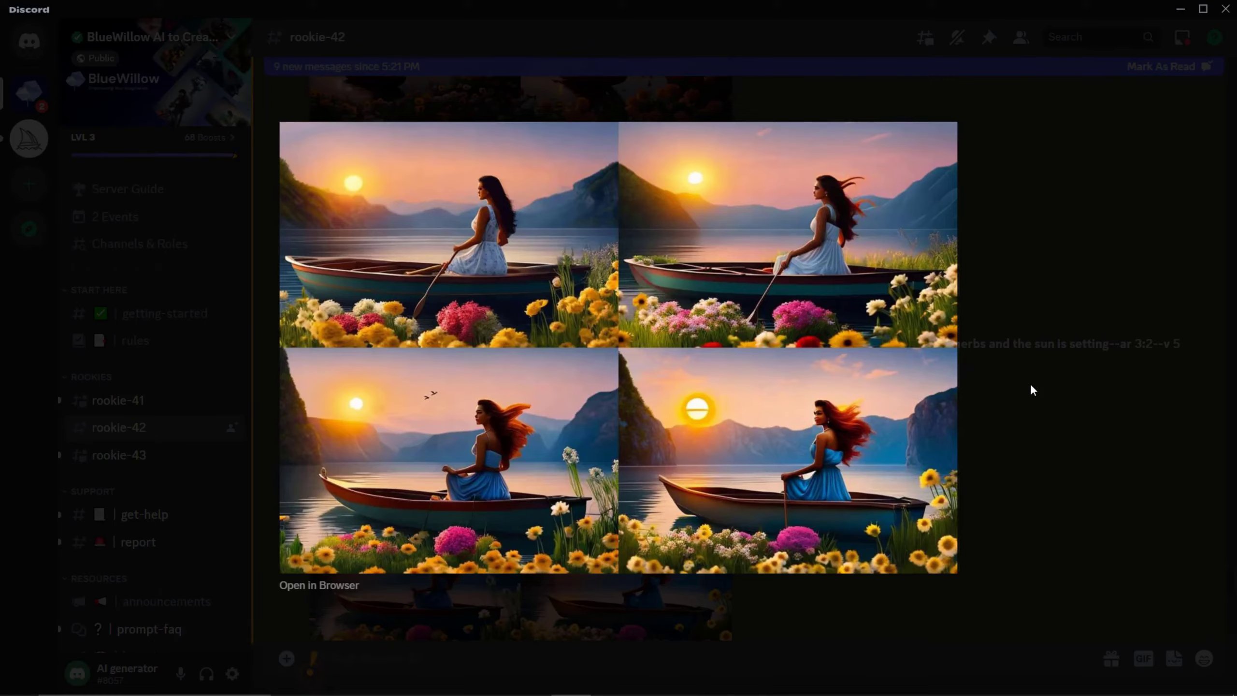
{"action": "left_click", "coordinate": [196, 410]}
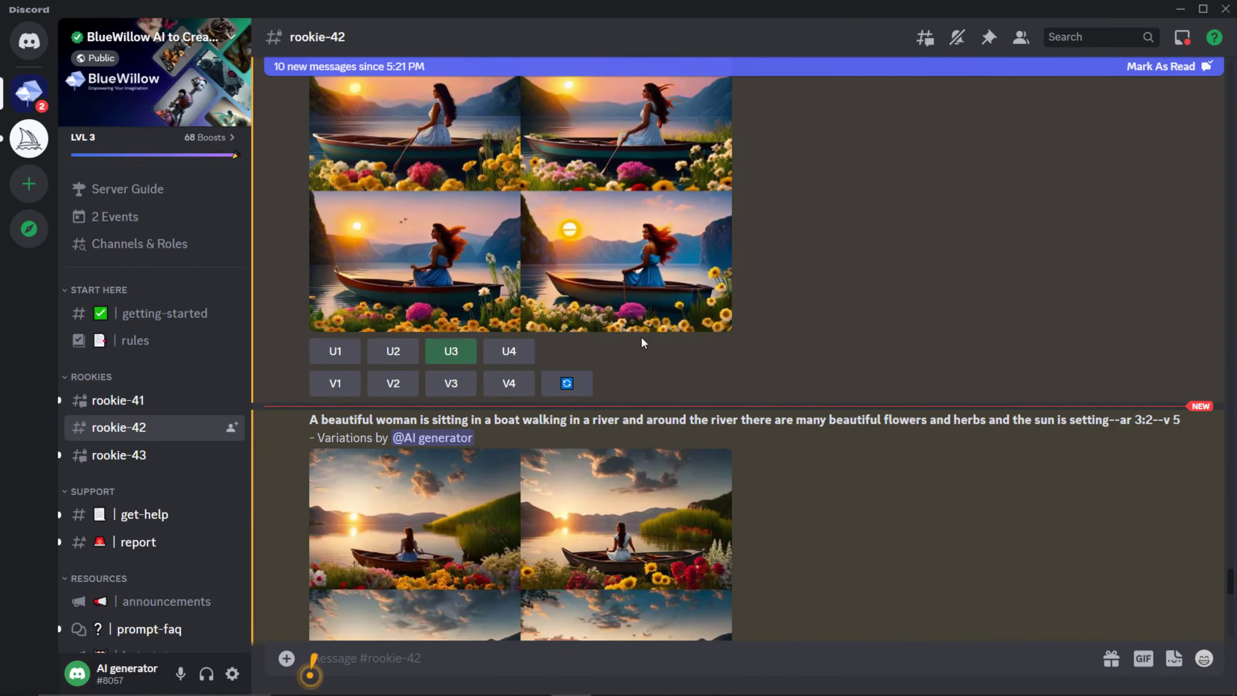
{"action": "scroll", "coordinate": [641, 337], "scroll_direction": "down", "scroll_amount": 5}
{"action": "left_click", "coordinate": [607, 357]}
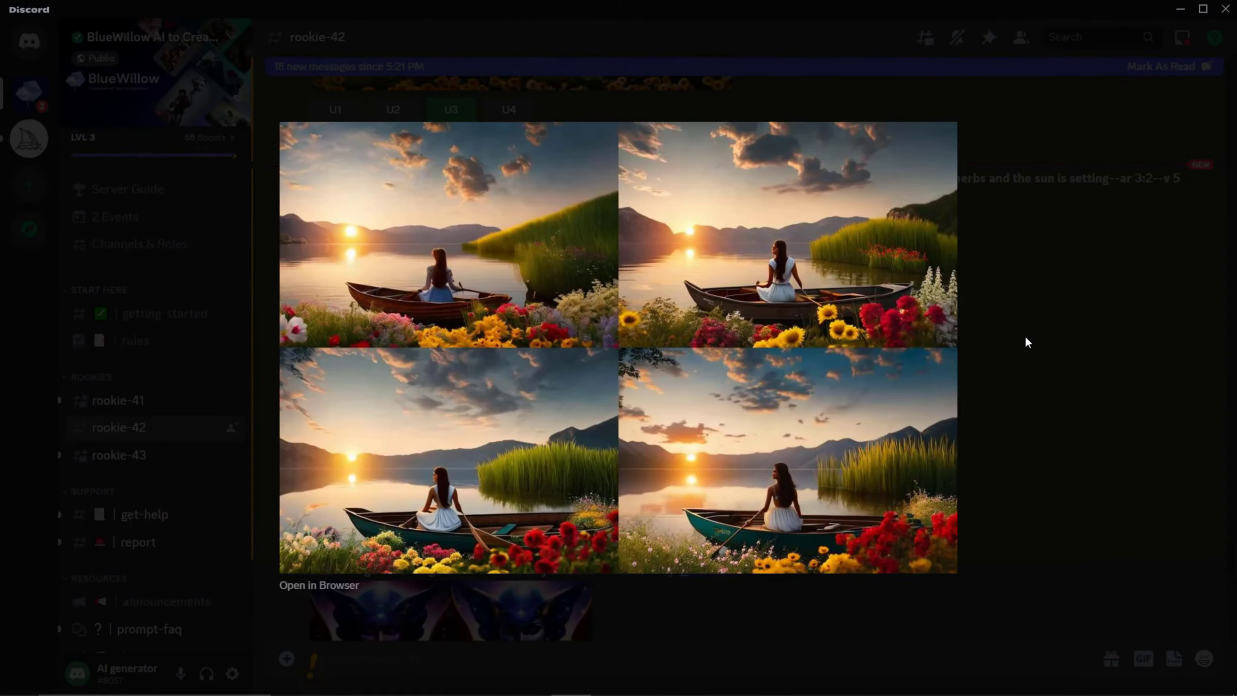
{"action": "left_click", "coordinate": [1027, 339]}
- Upscale the fourth boat image (U4) and save the enlarged woman-in-boat image to the computer
{"action": "left_click", "coordinate": [508, 508]}
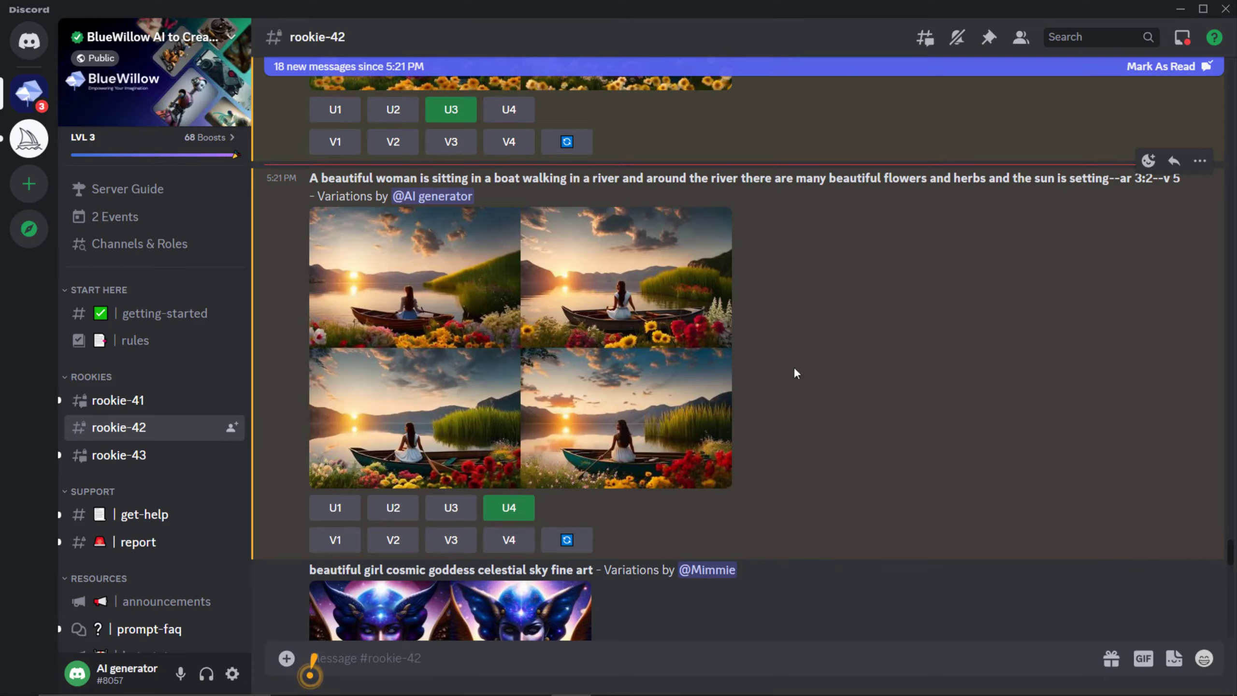
{"action": "scroll", "coordinate": [839, 380], "scroll_direction": "down", "scroll_amount": 10}
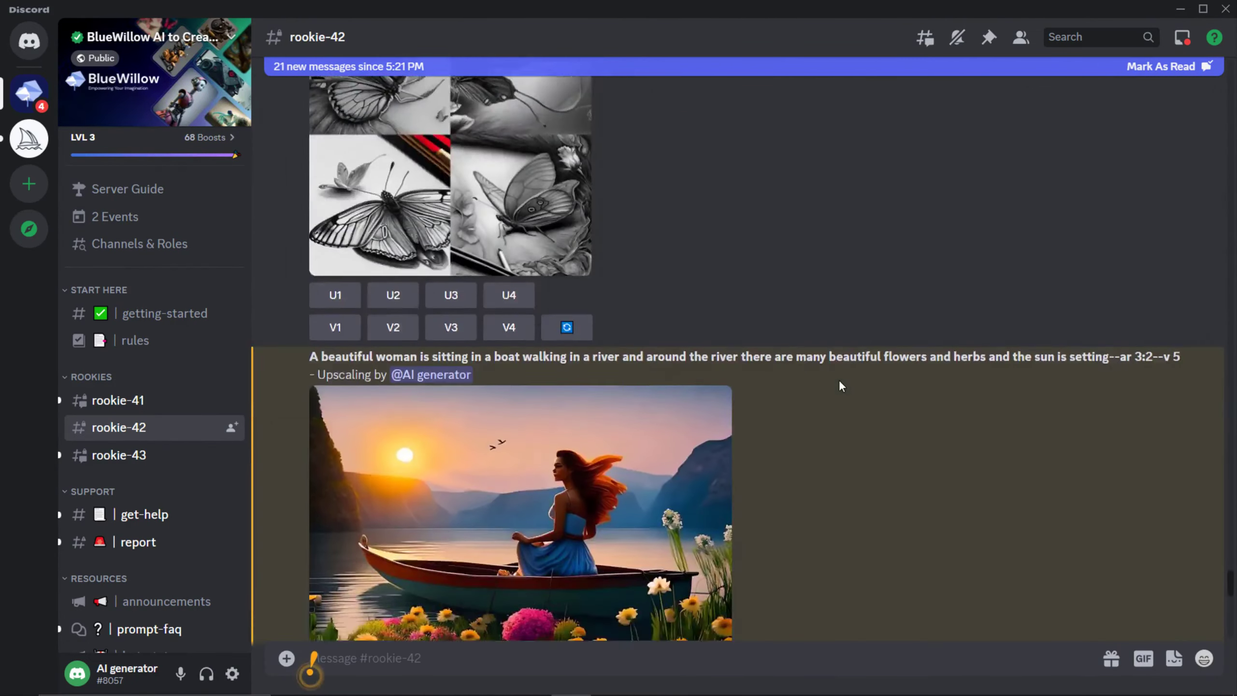
{"action": "left_click", "coordinate": [560, 487]}
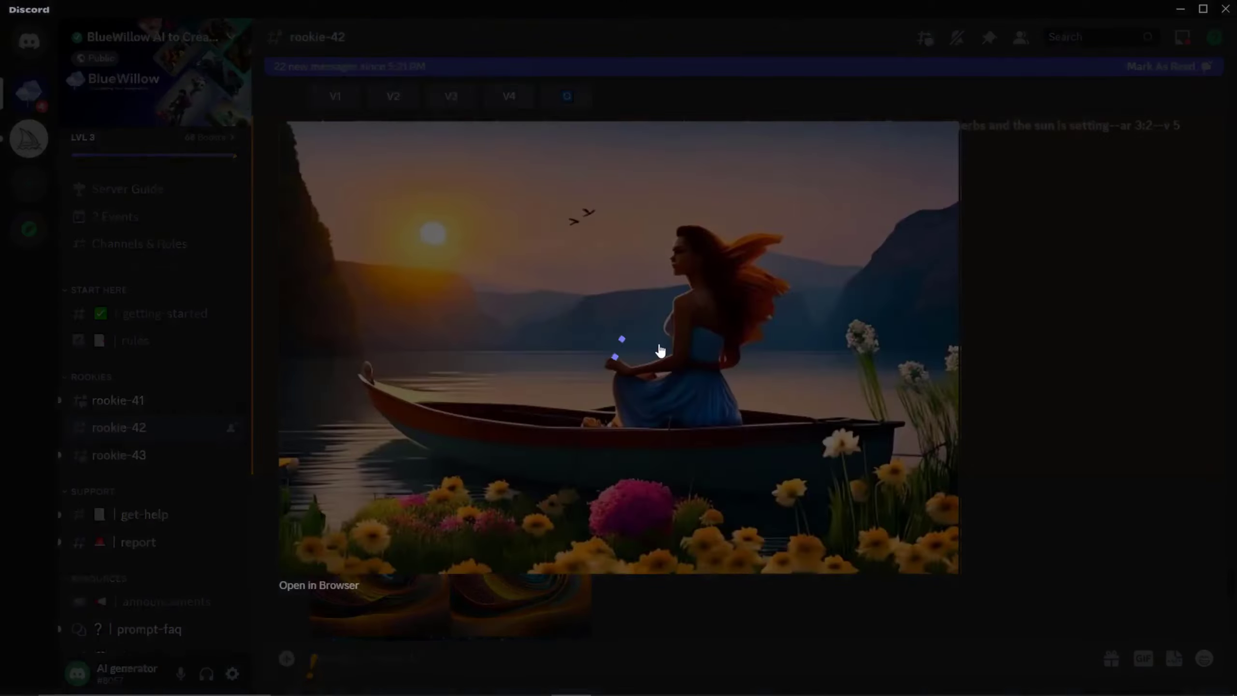
{"action": "right_click", "coordinate": [707, 350]}
{"action": "left_click", "coordinate": [760, 395]}
{"action": "left_click", "coordinate": [480, 358]}
{"action": "key", "text": "Escape"}
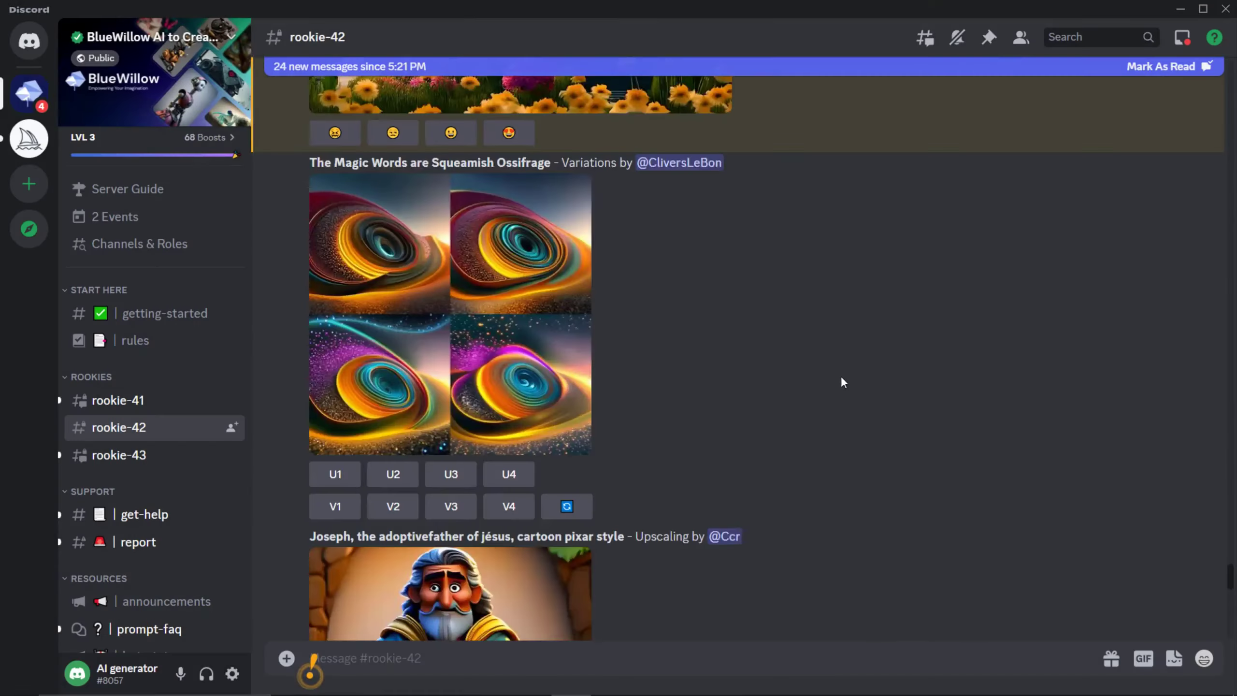
- Close the full-size boat image and scroll down to the latest messages
{"action": "scroll", "coordinate": [836, 379], "scroll_direction": "down", "scroll_amount": 5}
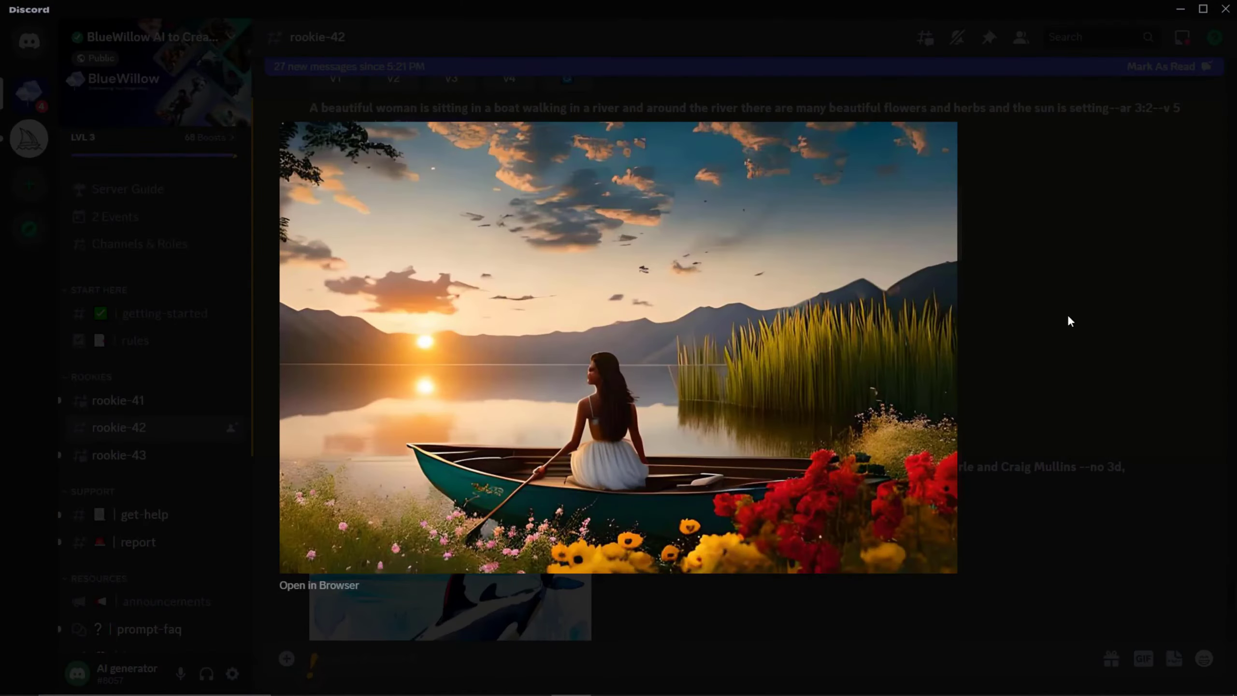
{"action": "left_click", "coordinate": [1072, 318]}
{"action": "scroll", "coordinate": [1075, 319], "scroll_direction": "down", "scroll_amount": 10}
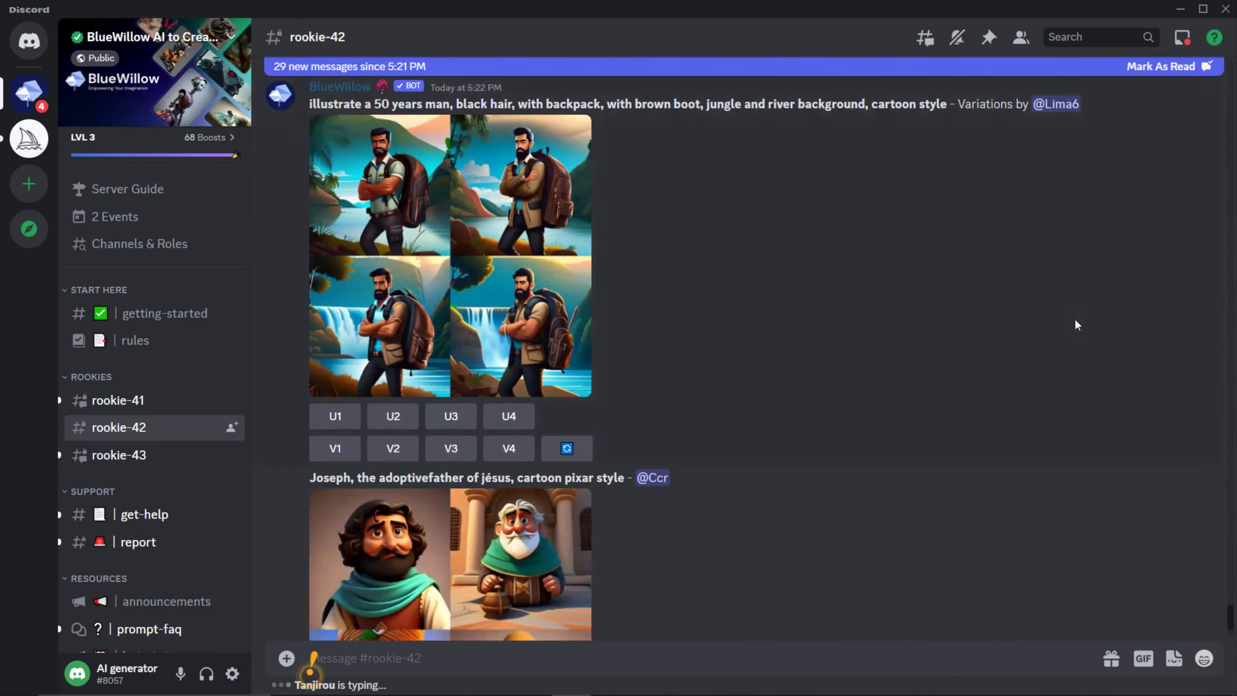
{"action": "scroll", "coordinate": [1075, 325], "scroll_direction": "down", "scroll_amount": 15}
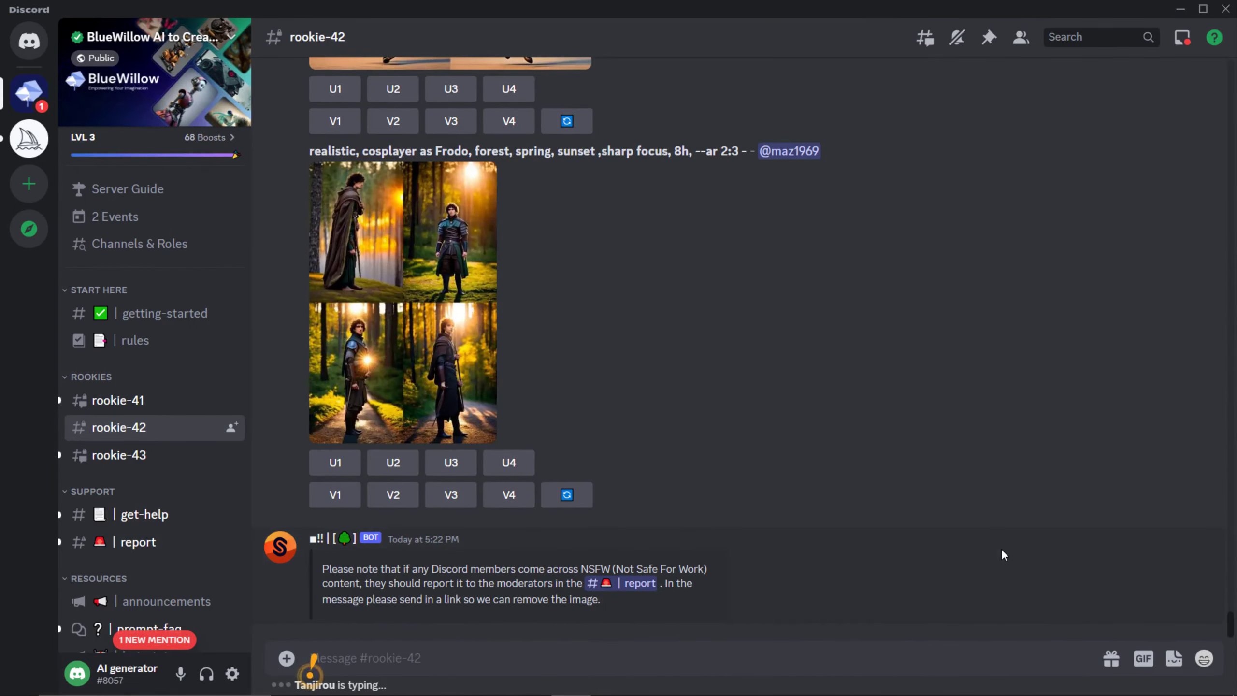
- Submit the /imagine prompt 'cat 4k --ar 3:2--v 5' to generate a cat portrait grid
{"action": "type", "text": "/"}
{"action": "key", "text": "Return"}
{"action": "type", "text": "cat 4k"}
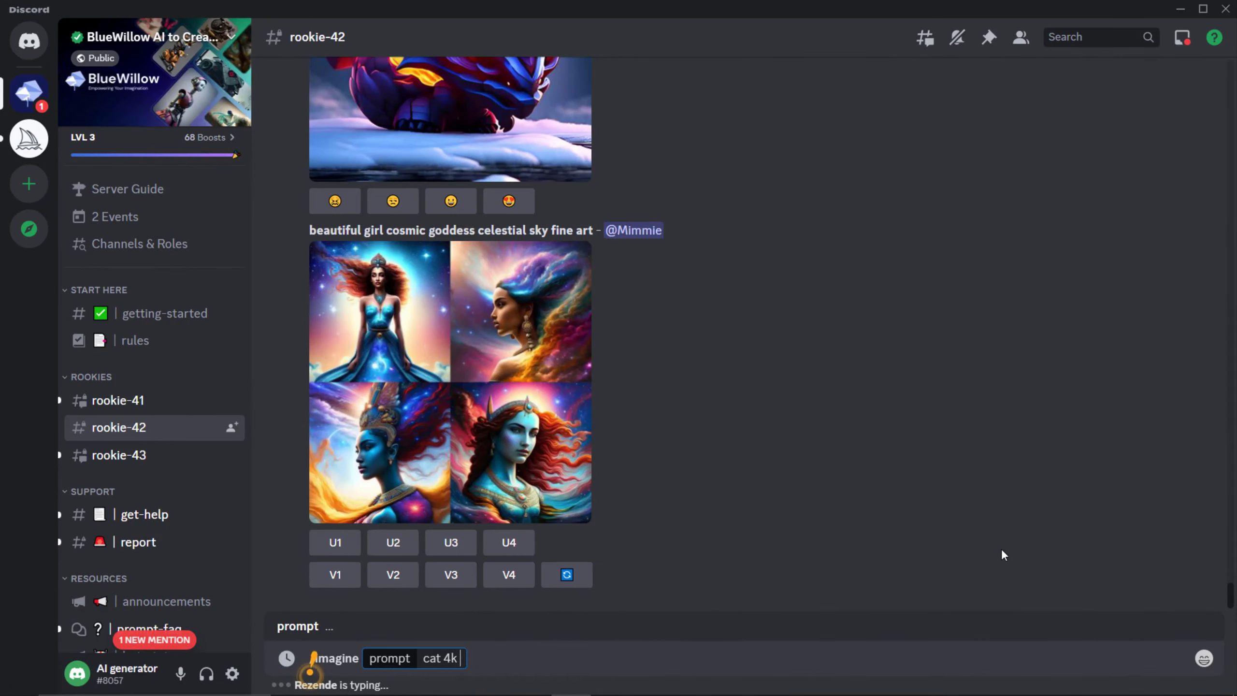
{"action": "type", "text": "--ar 3:2--v 5"}
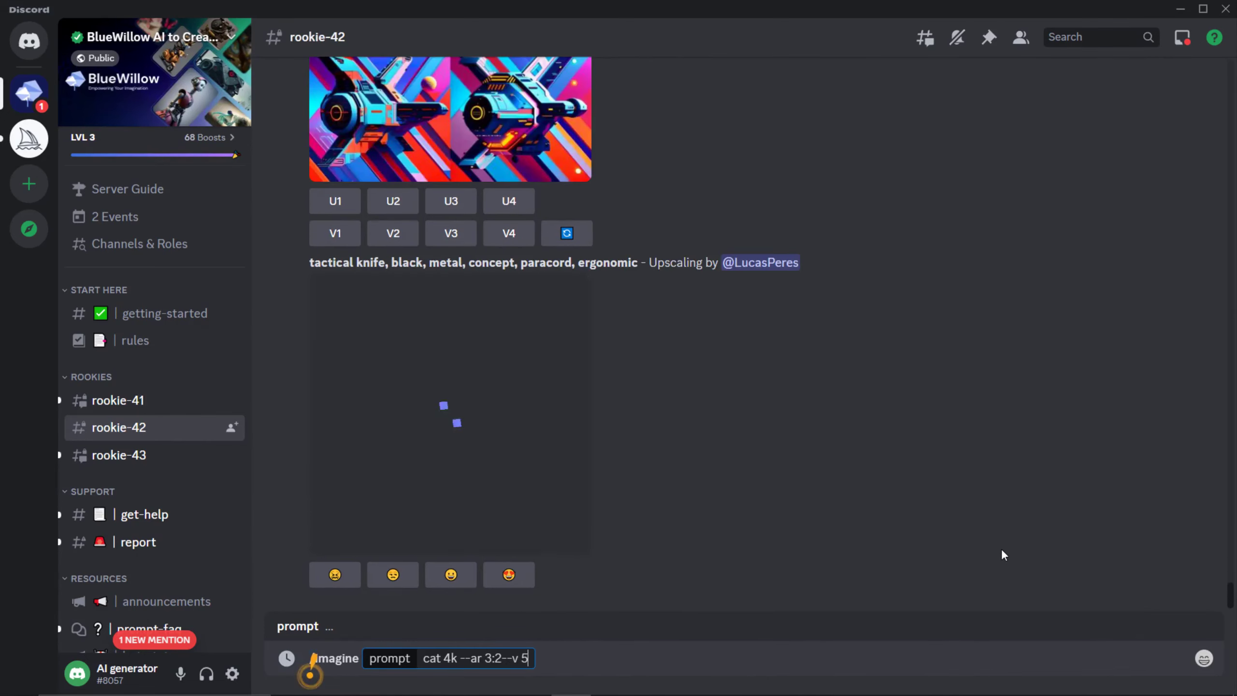
{"action": "key", "text": "Return"}
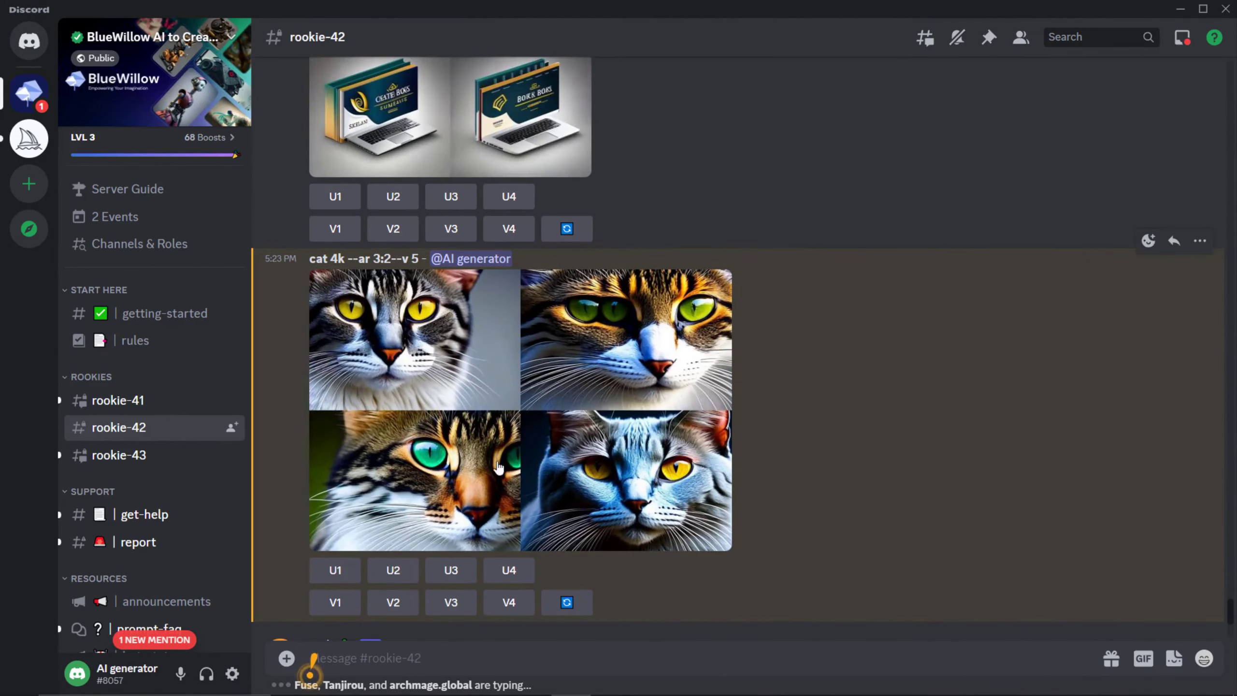
- Preview the new cat 4k grid at full size and scroll down to the upscales
{"action": "left_click", "coordinate": [403, 418]}
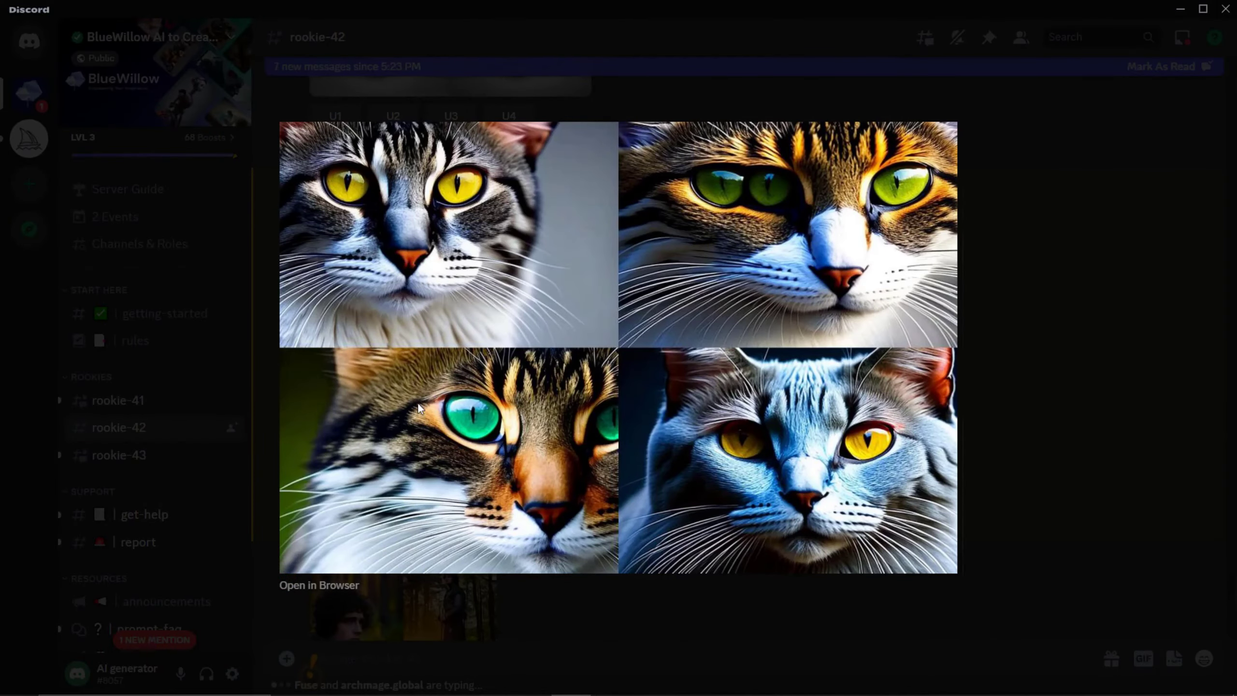
{"action": "left_click", "coordinate": [967, 420]}
{"action": "scroll", "coordinate": [599, 269], "scroll_direction": "down", "scroll_amount": 1}
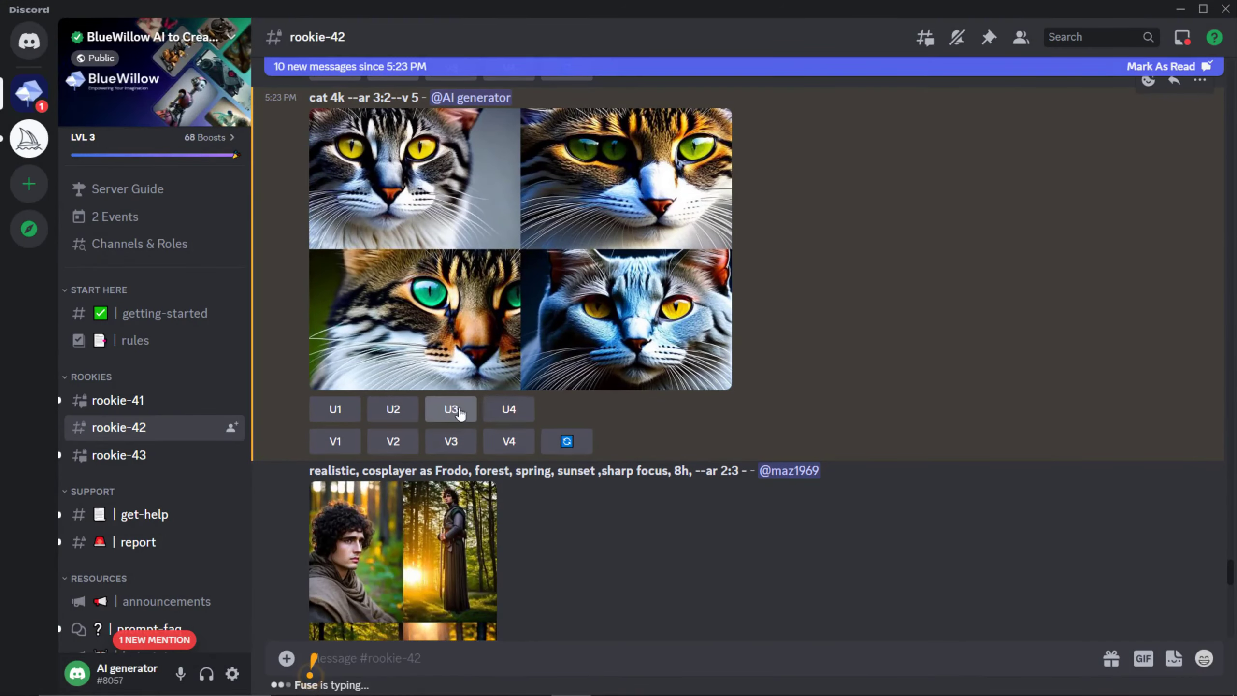
{"action": "scroll", "coordinate": [638, 438], "scroll_direction": "down", "scroll_amount": 20}
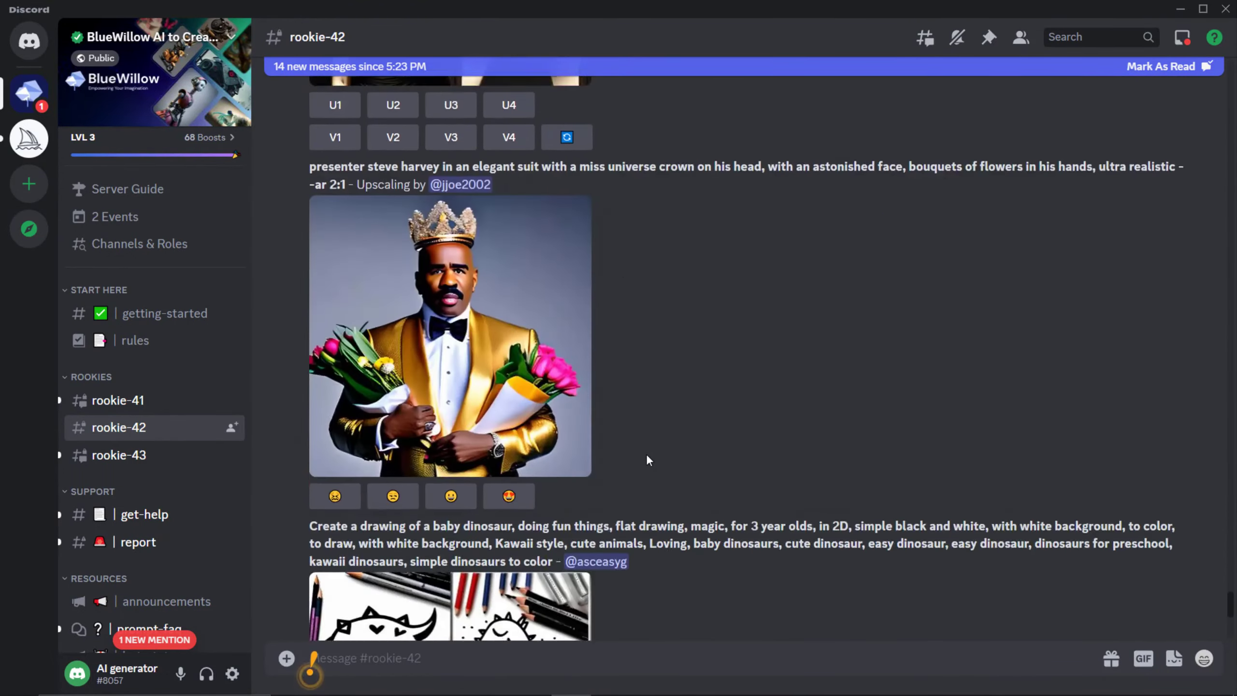
{"action": "scroll", "coordinate": [648, 456], "scroll_direction": "down", "scroll_amount": 20}
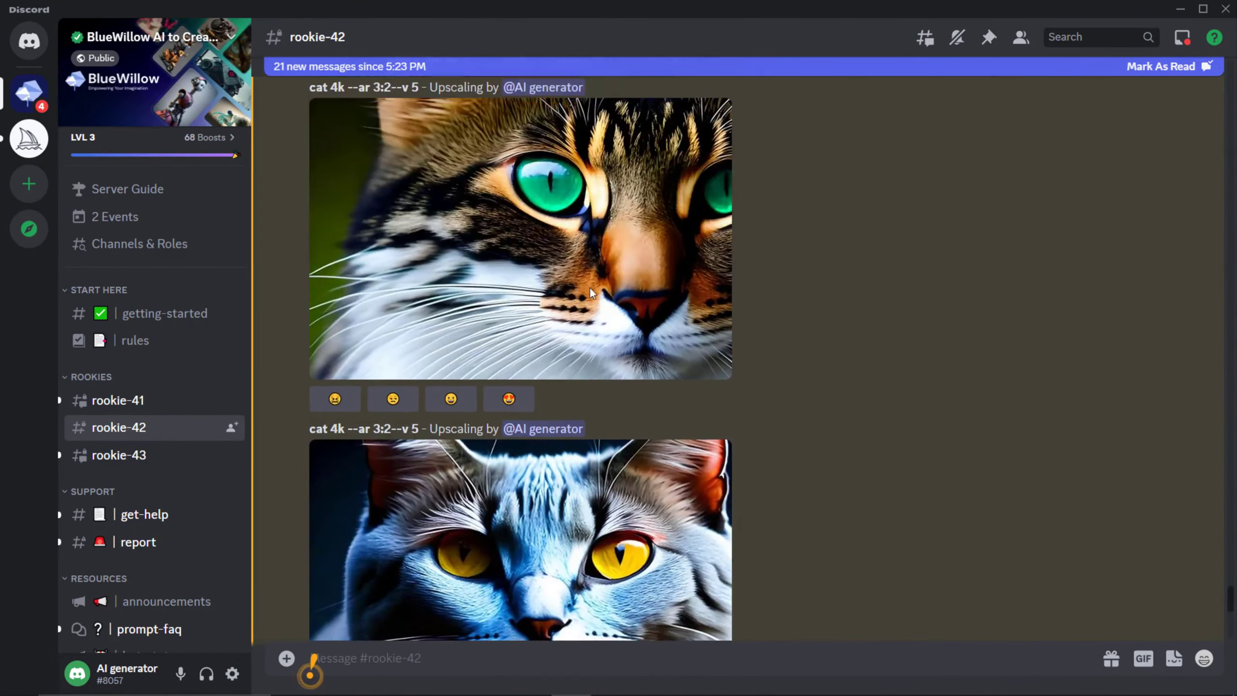
- View the green-eyed, tabby and blue cat upscales full size in turn
{"action": "left_click", "coordinate": [592, 291]}
{"action": "left_click", "coordinate": [1007, 344]}
{"action": "scroll", "coordinate": [604, 381], "scroll_direction": "down", "scroll_amount": 4}
{"action": "scroll", "coordinate": [605, 381], "scroll_direction": "down", "scroll_amount": 1}
{"action": "left_click", "coordinate": [604, 536]}
{"action": "left_click", "coordinate": [1046, 406]}
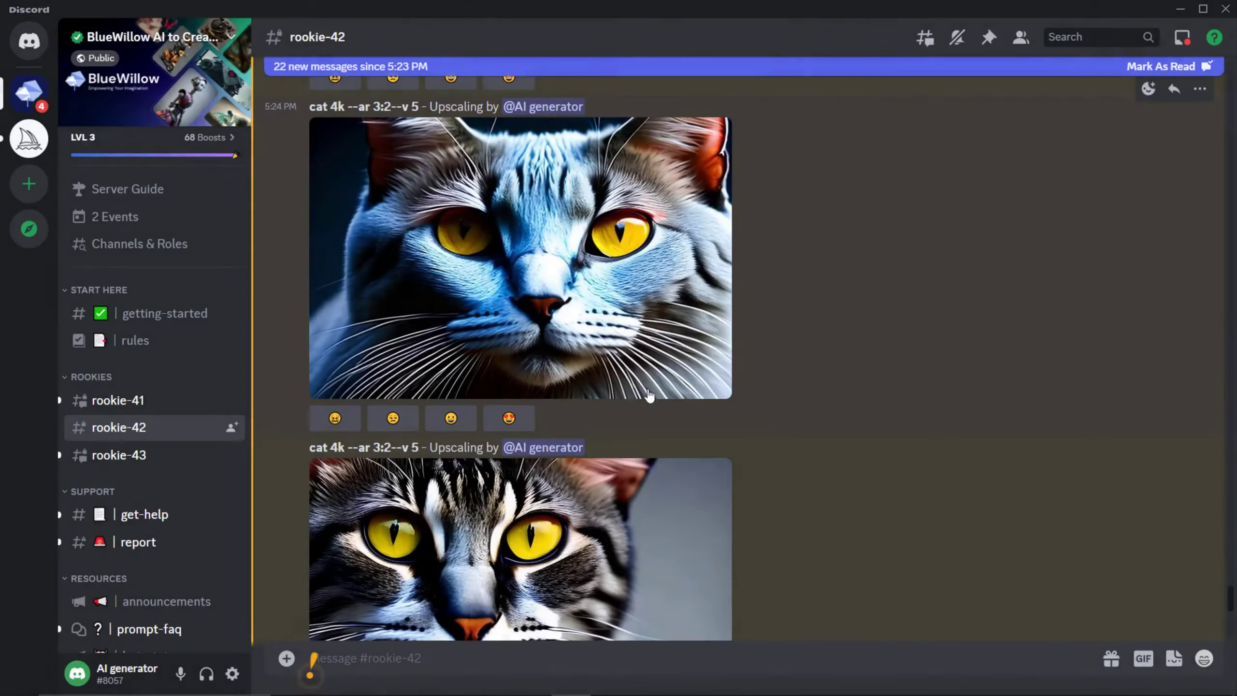
{"action": "left_click", "coordinate": [649, 396]}
{"action": "left_click", "coordinate": [999, 356]}
- Scroll through the feed and preview an architecture upscale at full size
{"action": "scroll", "coordinate": [739, 382], "scroll_direction": "down", "scroll_amount": 10}
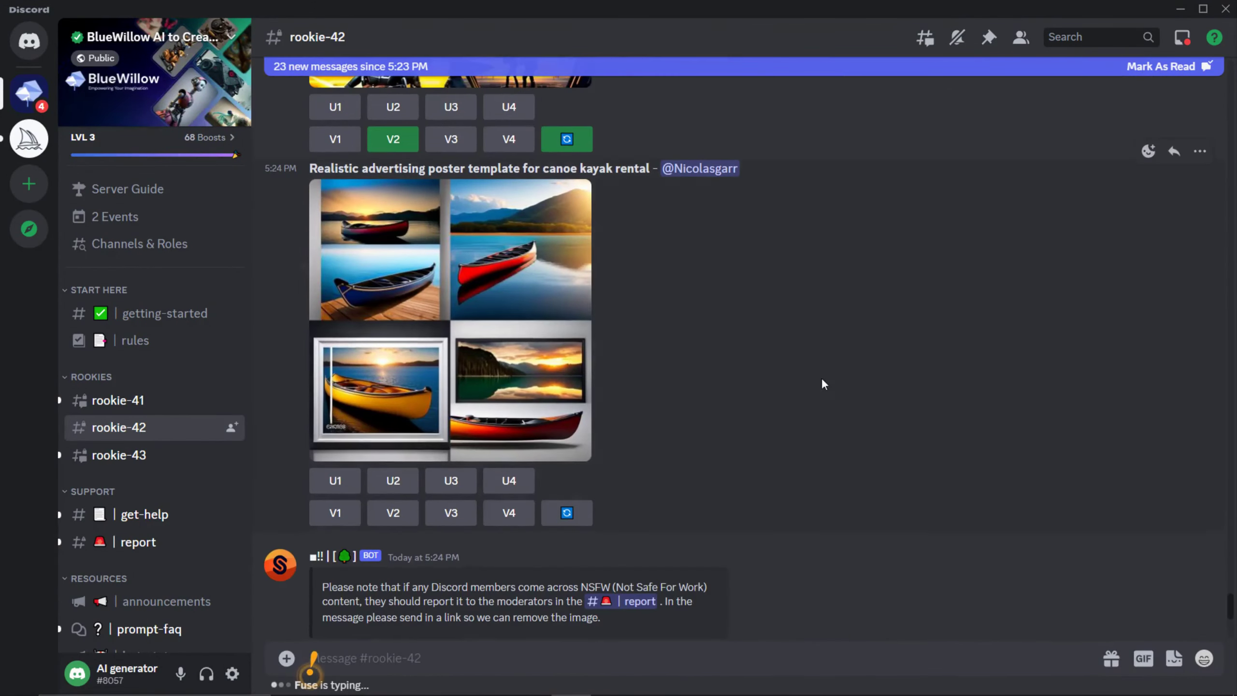
{"action": "scroll", "coordinate": [729, 403], "scroll_direction": "up", "scroll_amount": 10}
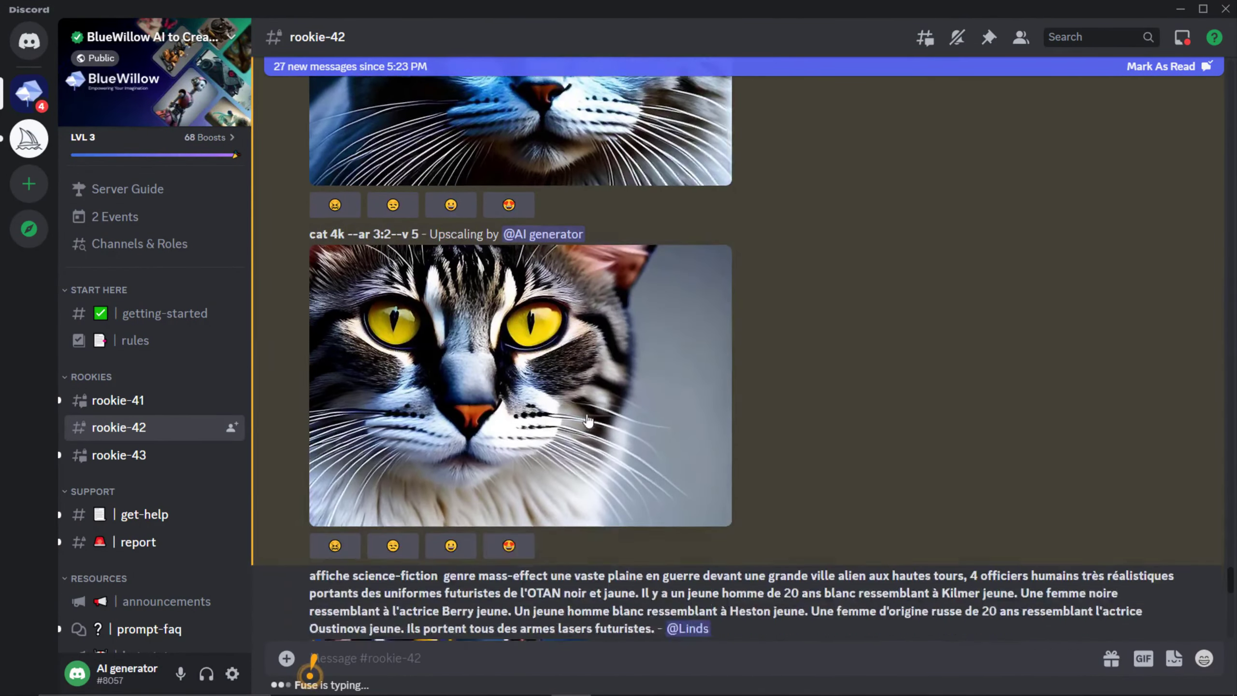
{"action": "scroll", "coordinate": [755, 386], "scroll_direction": "down", "scroll_amount": 10}
{"action": "scroll", "coordinate": [755, 386], "scroll_direction": "up", "scroll_amount": 5}
{"action": "left_click", "coordinate": [451, 439]}
{"action": "left_click", "coordinate": [942, 409]}
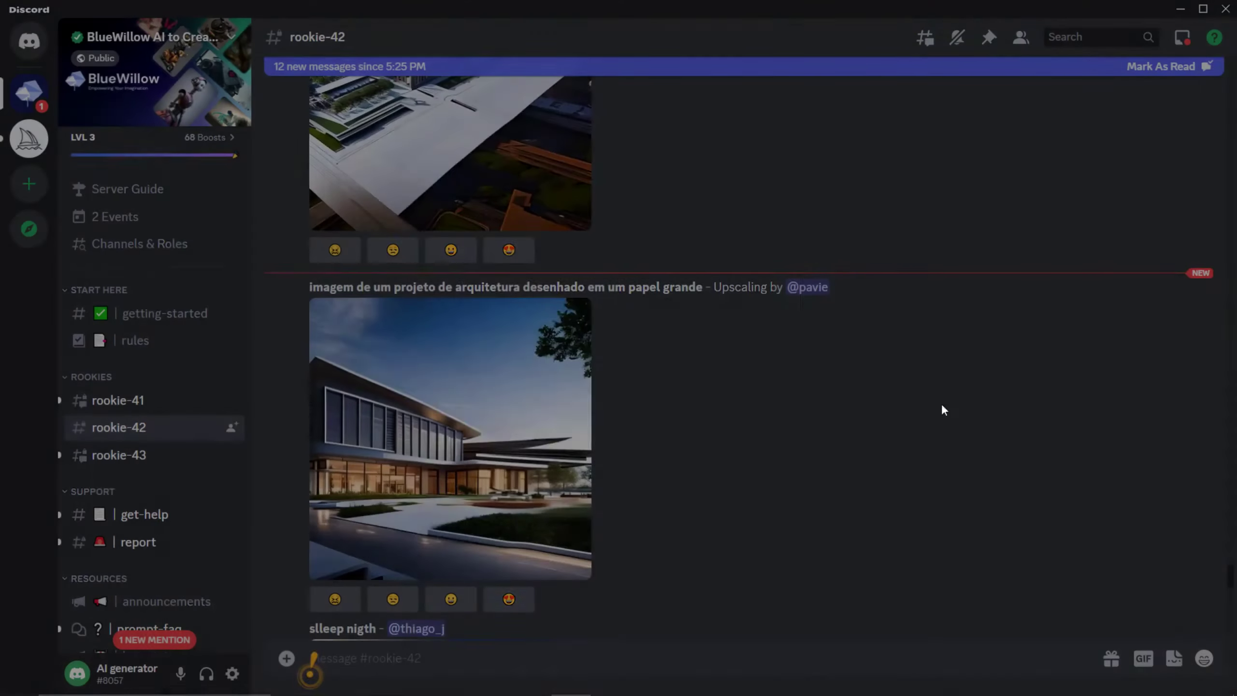
{"action": "scroll", "coordinate": [776, 415], "scroll_direction": "down", "scroll_amount": 10}
{"action": "scroll", "coordinate": [776, 415], "scroll_direction": "up", "scroll_amount": 10}
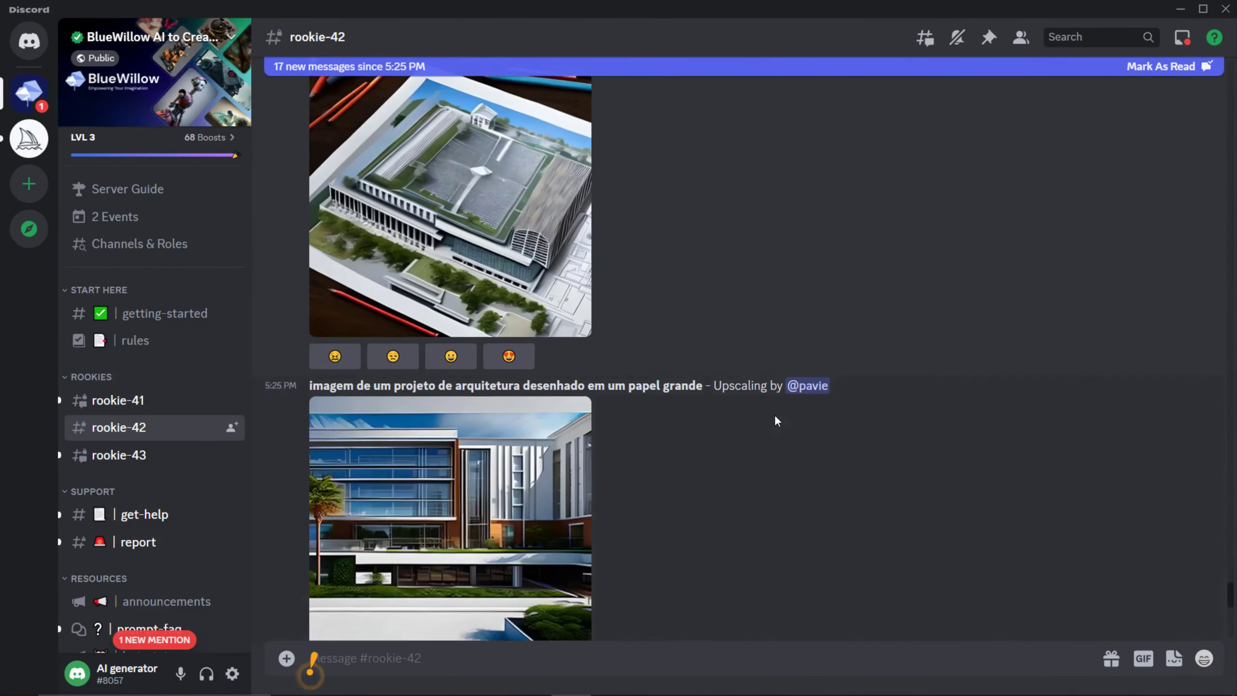
- Clear the plain 'make' draft and send '/imagine make it more buty' to the bot
{"action": "scroll", "coordinate": [777, 421], "scroll_direction": "down", "scroll_amount": 5}
{"action": "type", "text": "make it"}
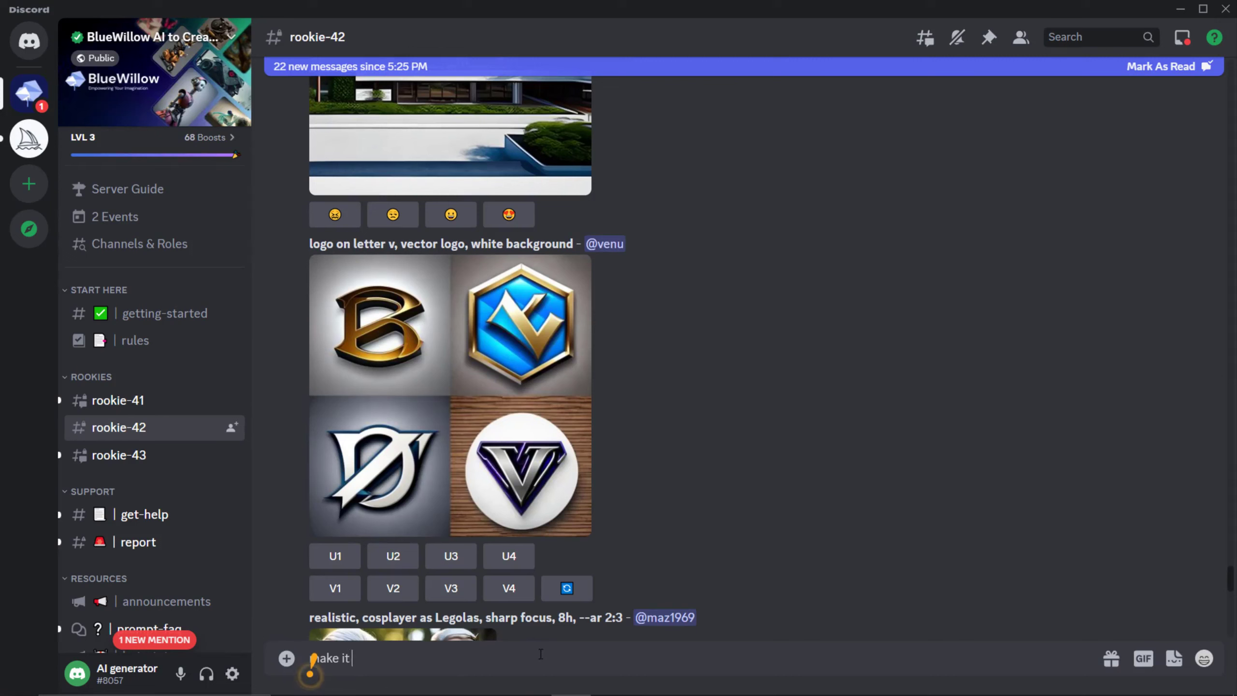
{"action": "key", "text": "BackSpace"}
{"action": "key", "text": "BackSpace"}
{"action": "key", "text": "BackSpace"}
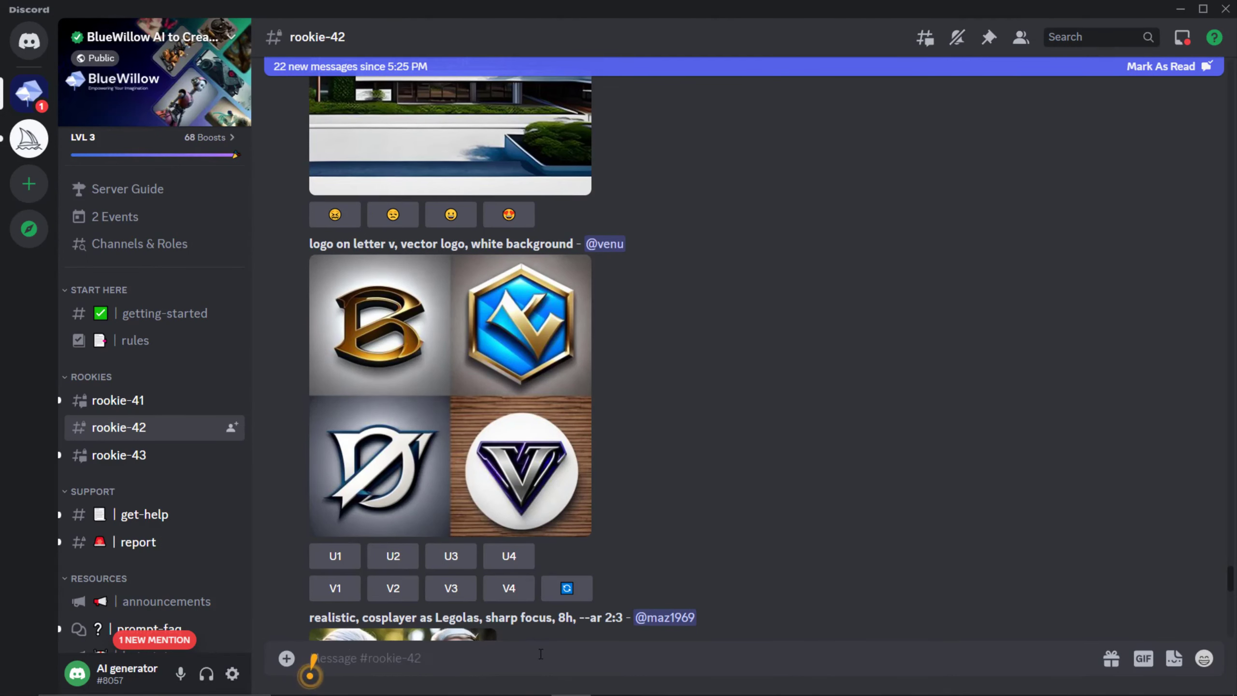
{"action": "type", "text": "/imagine prompt"}
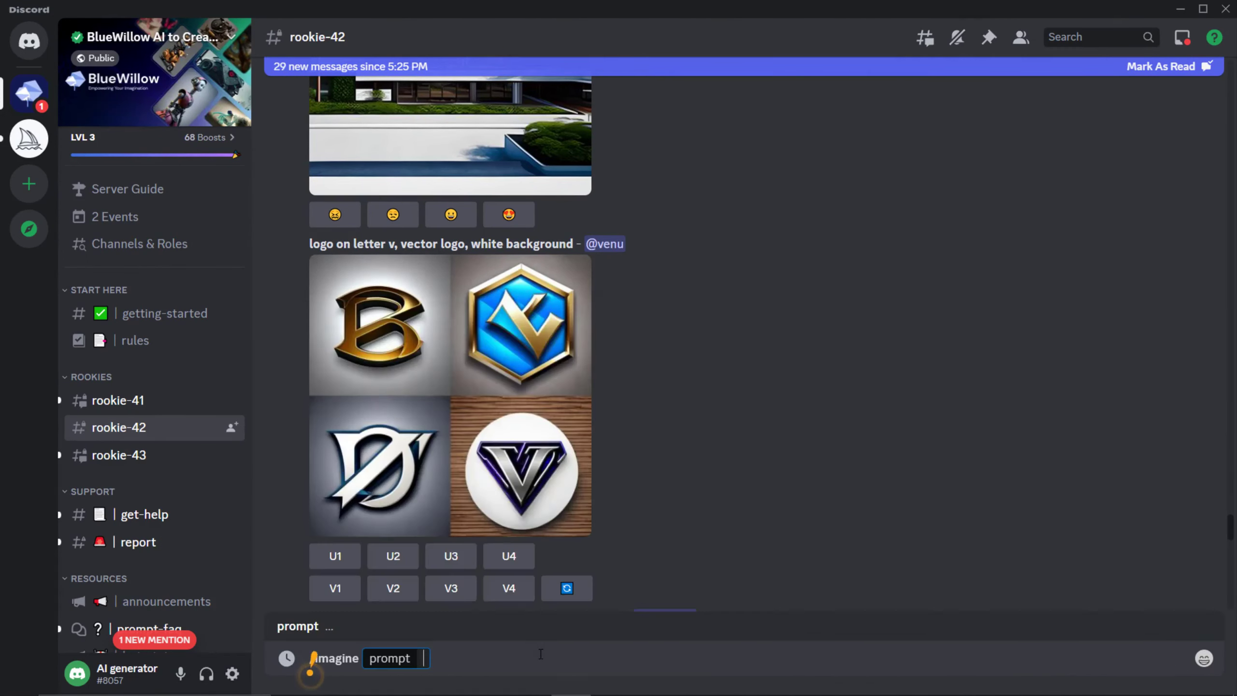
{"action": "type", "text": "make it more b"}
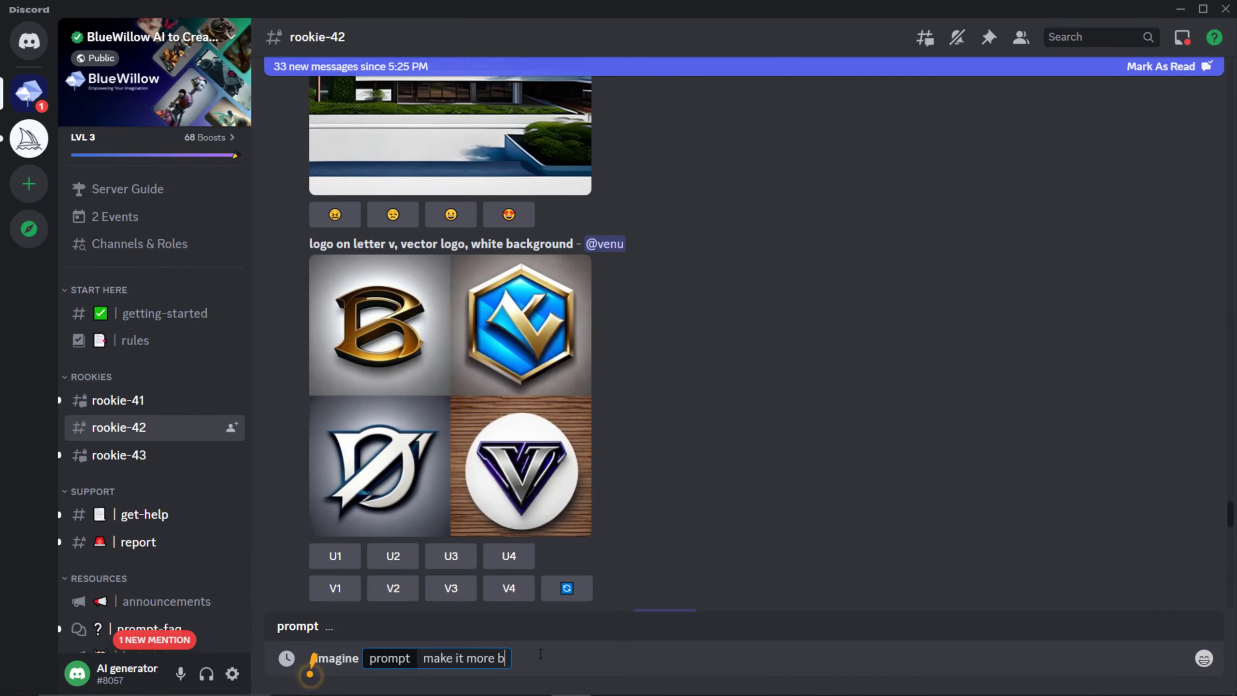
{"action": "type", "text": "aby"}
{"action": "key", "text": "Return"}
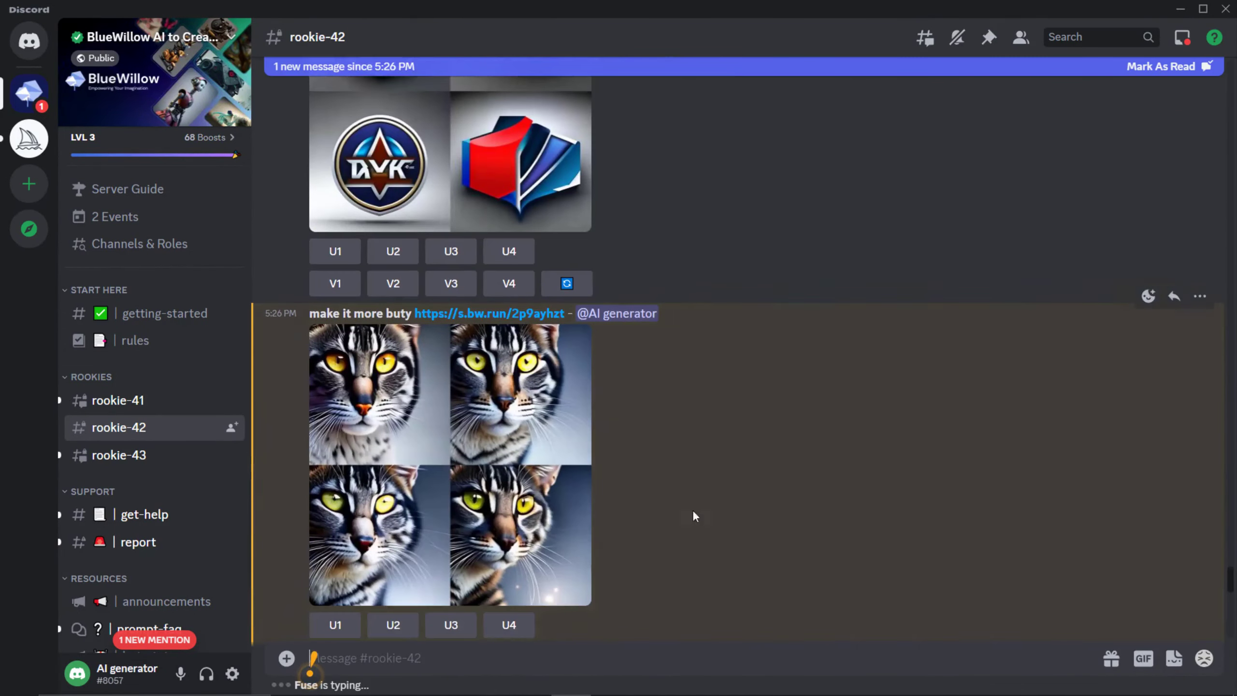
- Preview the new 'make it more buty' cat grid, then view the upscaled green-eyed tabby full size
{"action": "left_click", "coordinate": [579, 510]}
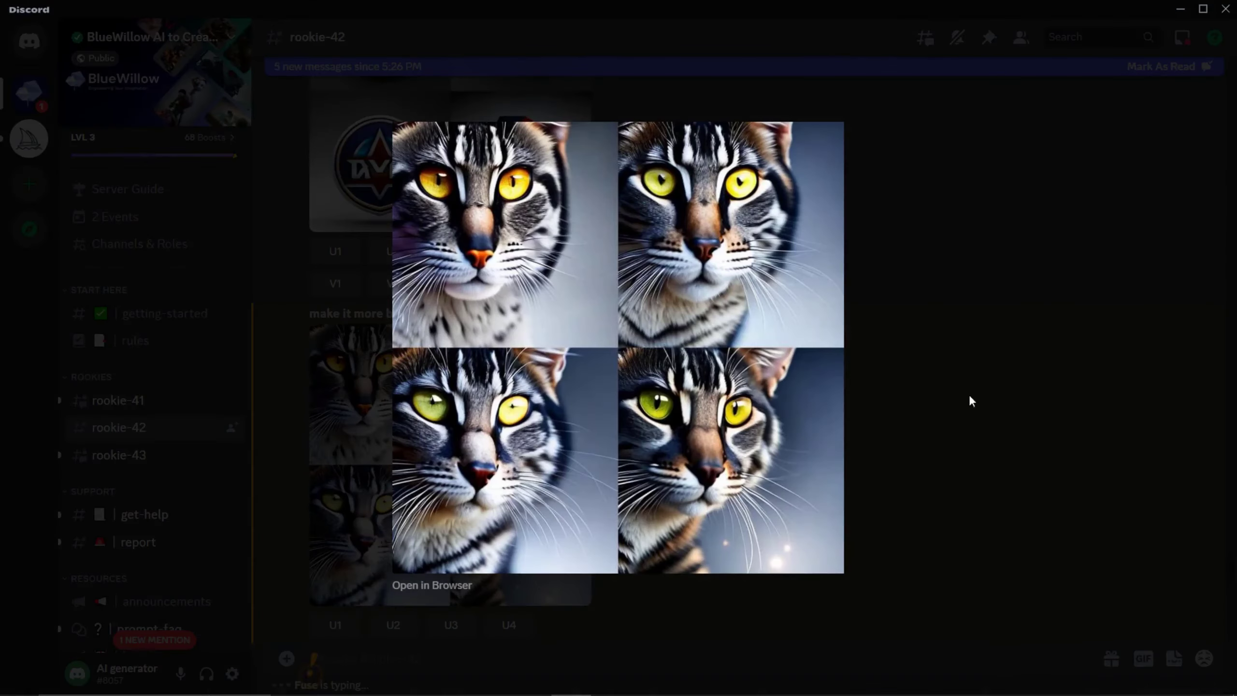
{"action": "left_click", "coordinate": [870, 484]}
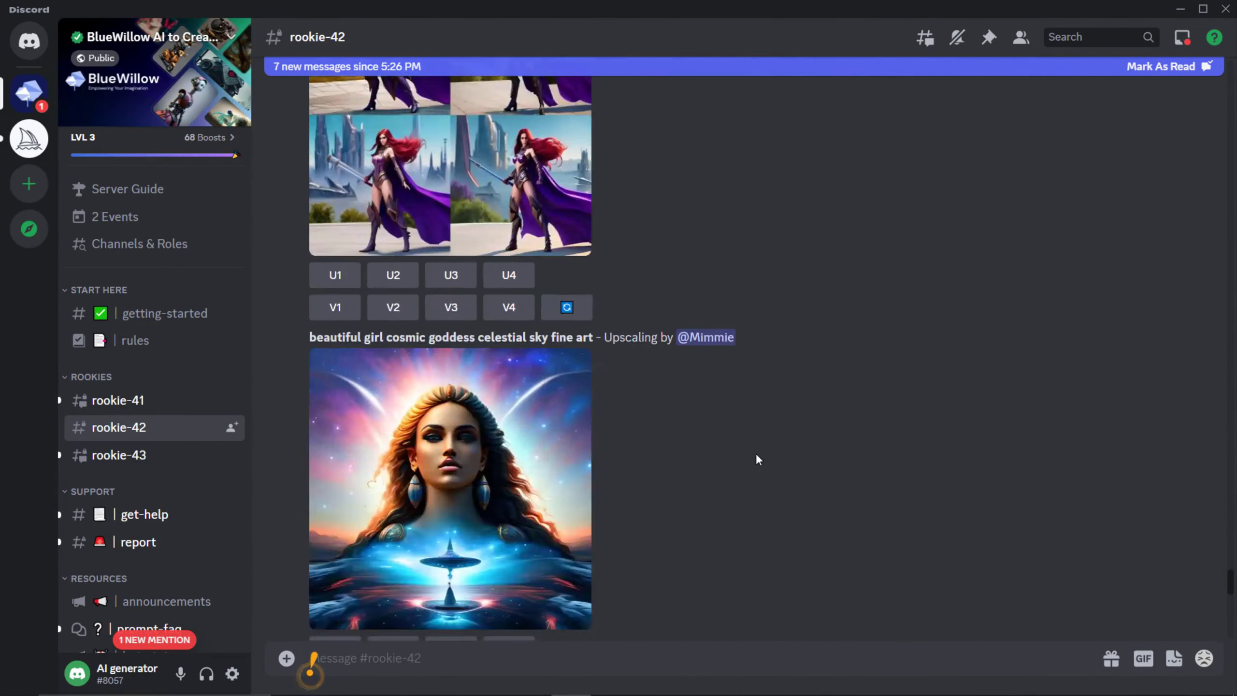
{"action": "scroll", "coordinate": [756, 453], "scroll_direction": "down", "scroll_amount": 20}
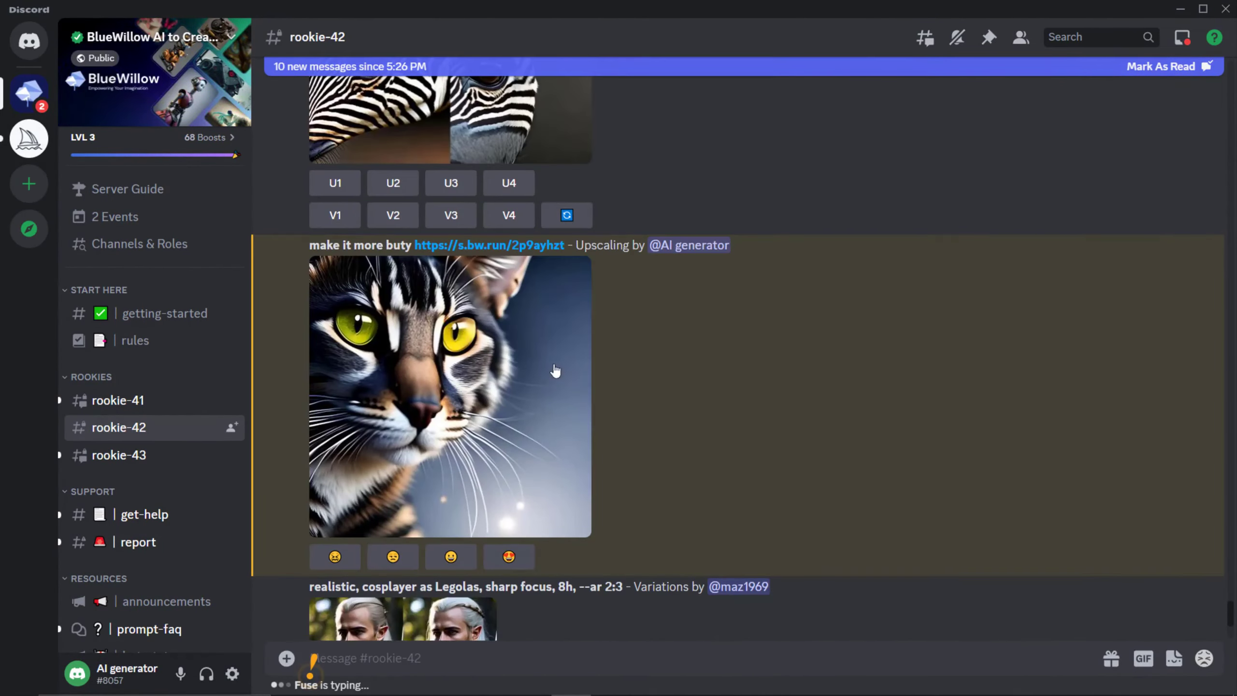
{"action": "left_click", "coordinate": [555, 370]}
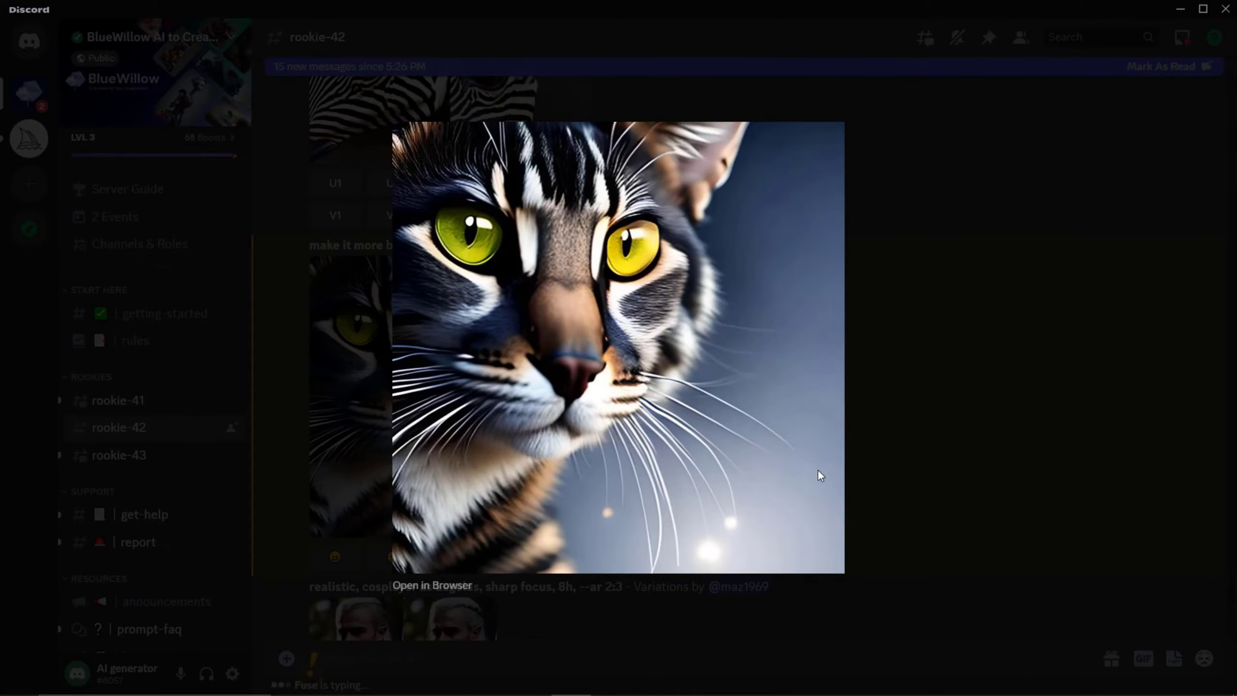
{"action": "key", "text": "Return"}
{"action": "left_click", "coordinate": [972, 372]}
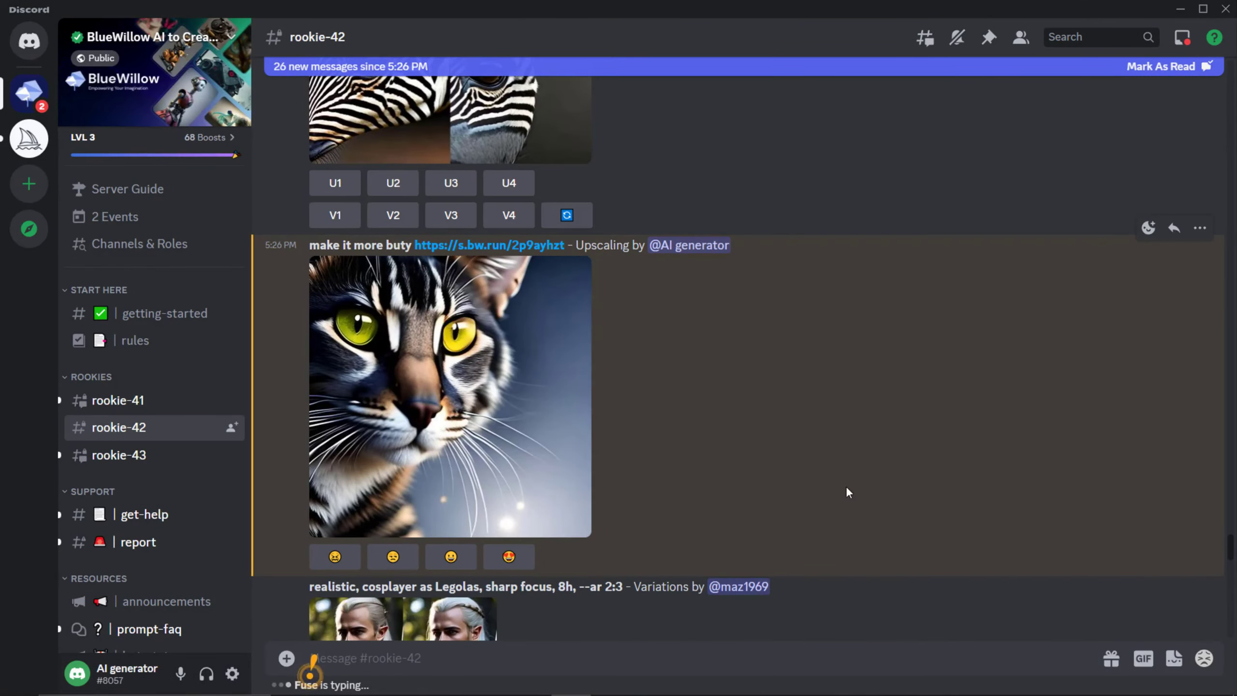